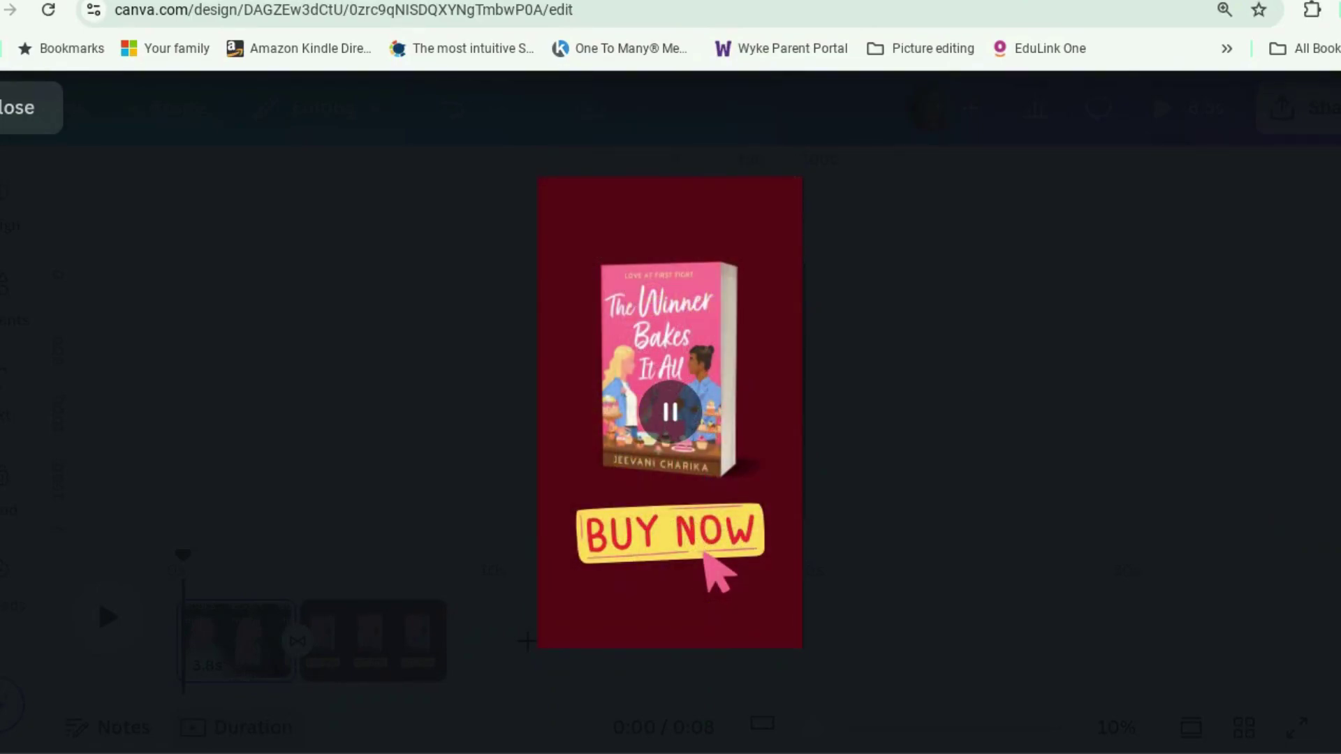
- Pause the preview and start a new 5-second portrait Mobile Video design
key("space")
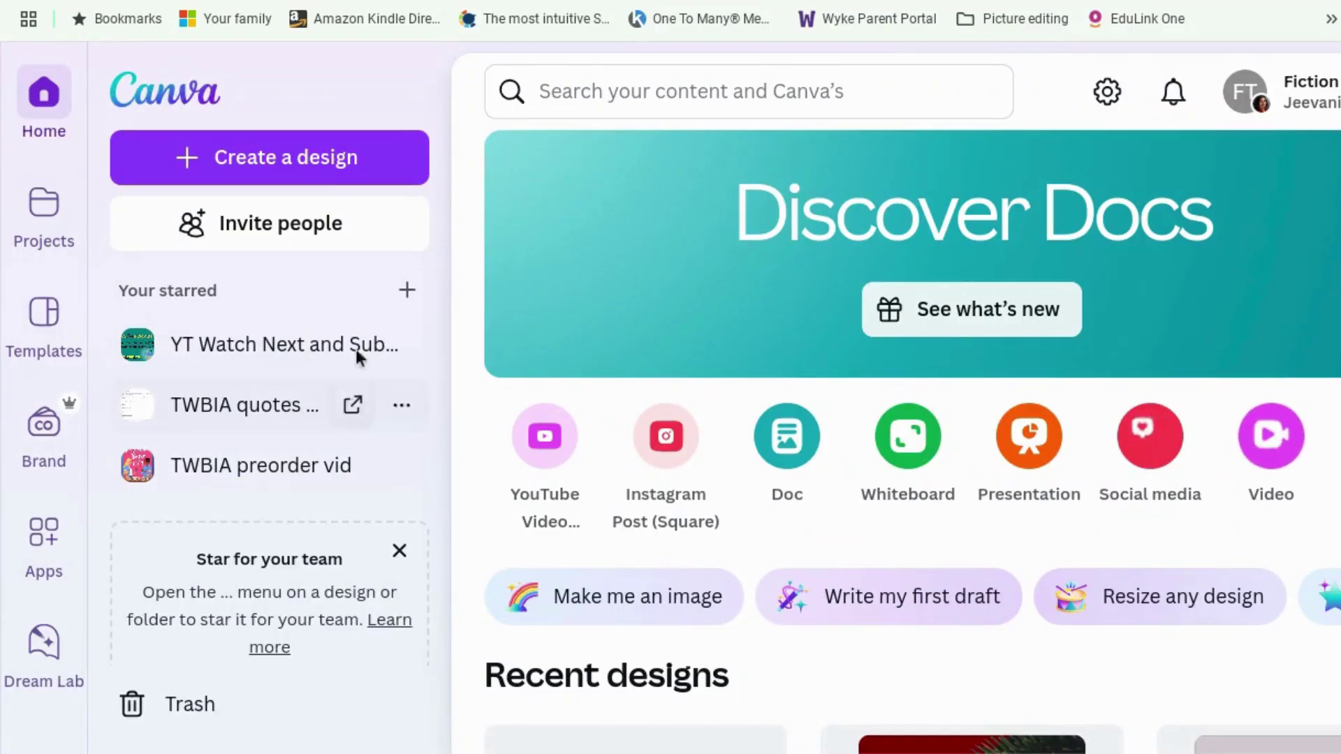
left_click(316, 175)
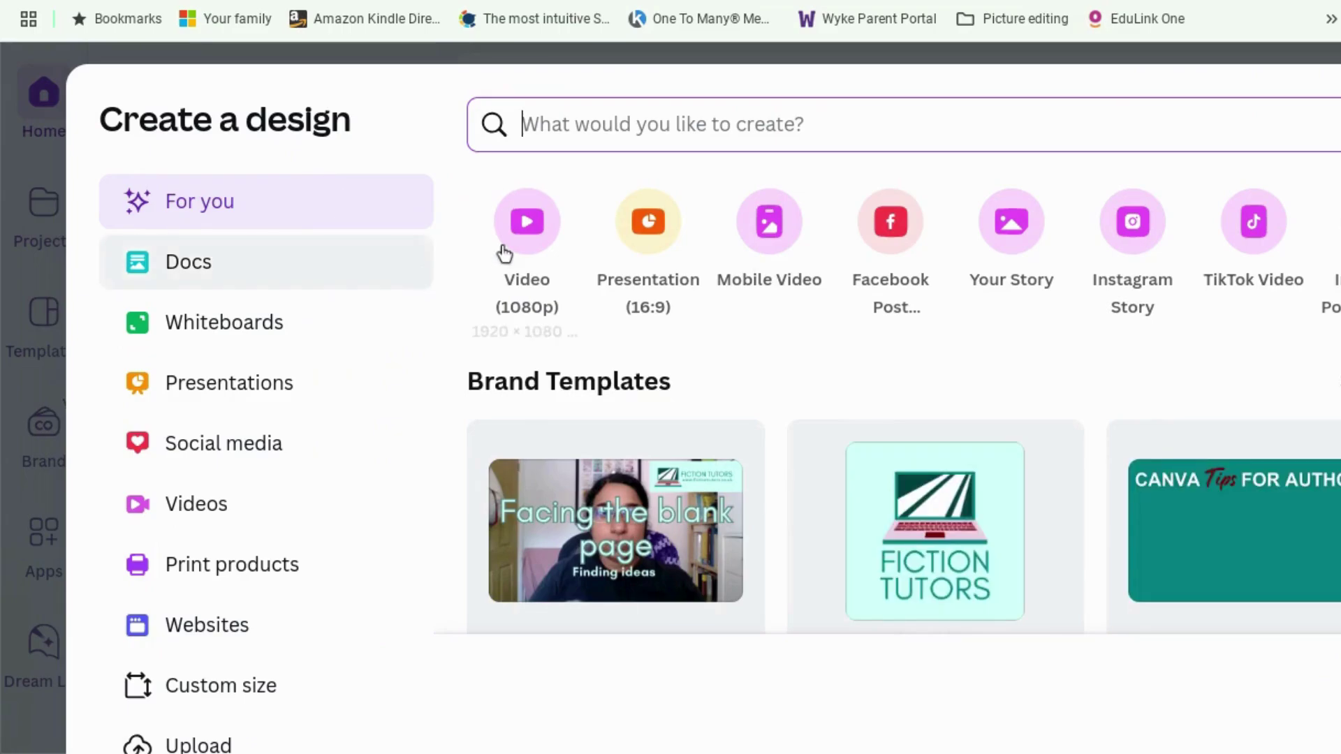
left_click(788, 256)
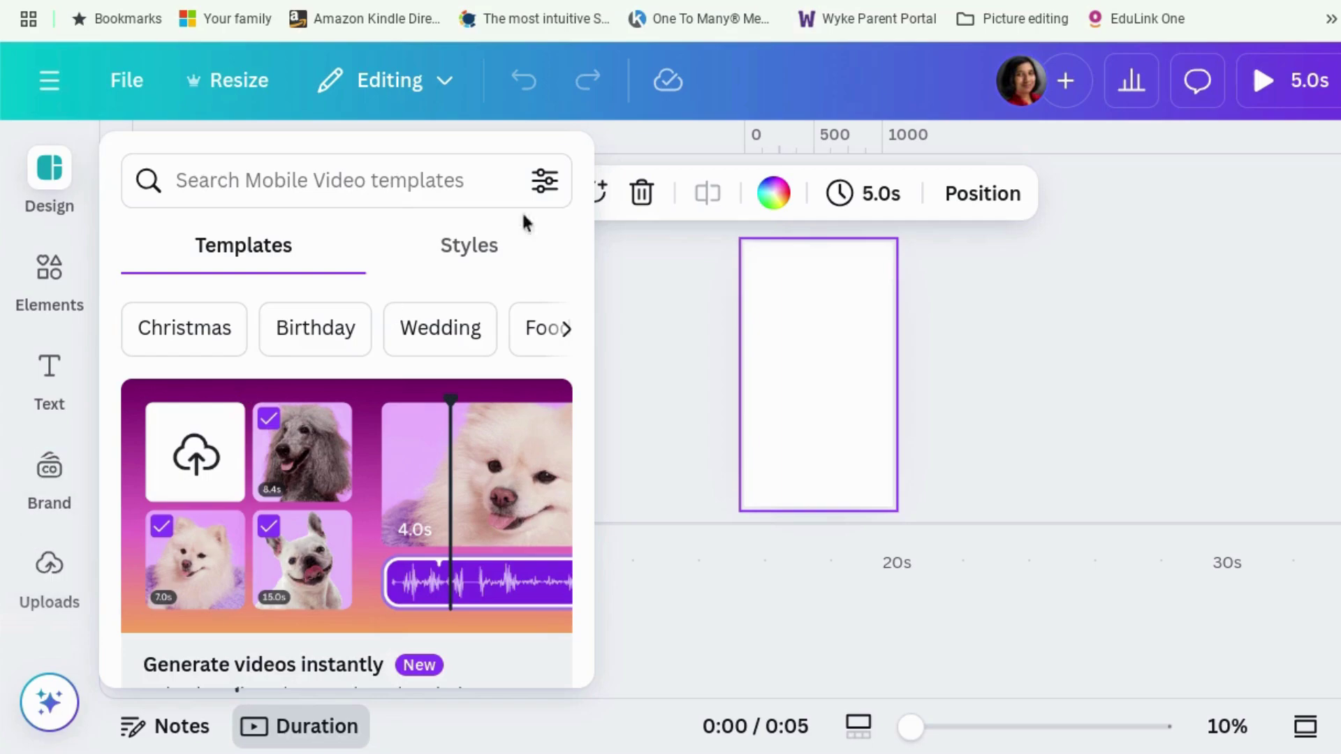
- Close the template suggestions and show the page in scroll view at 18% zoom
left_click(631, 363)
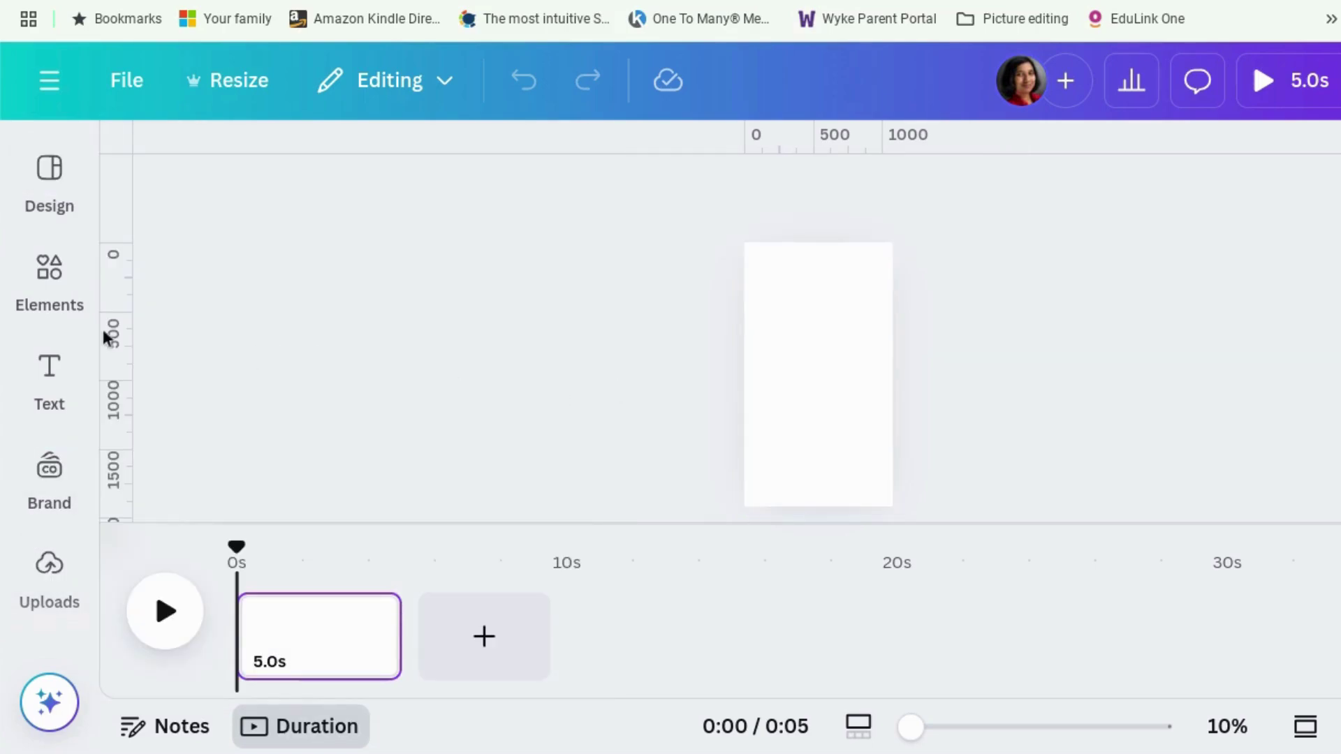
left_click(1306, 727)
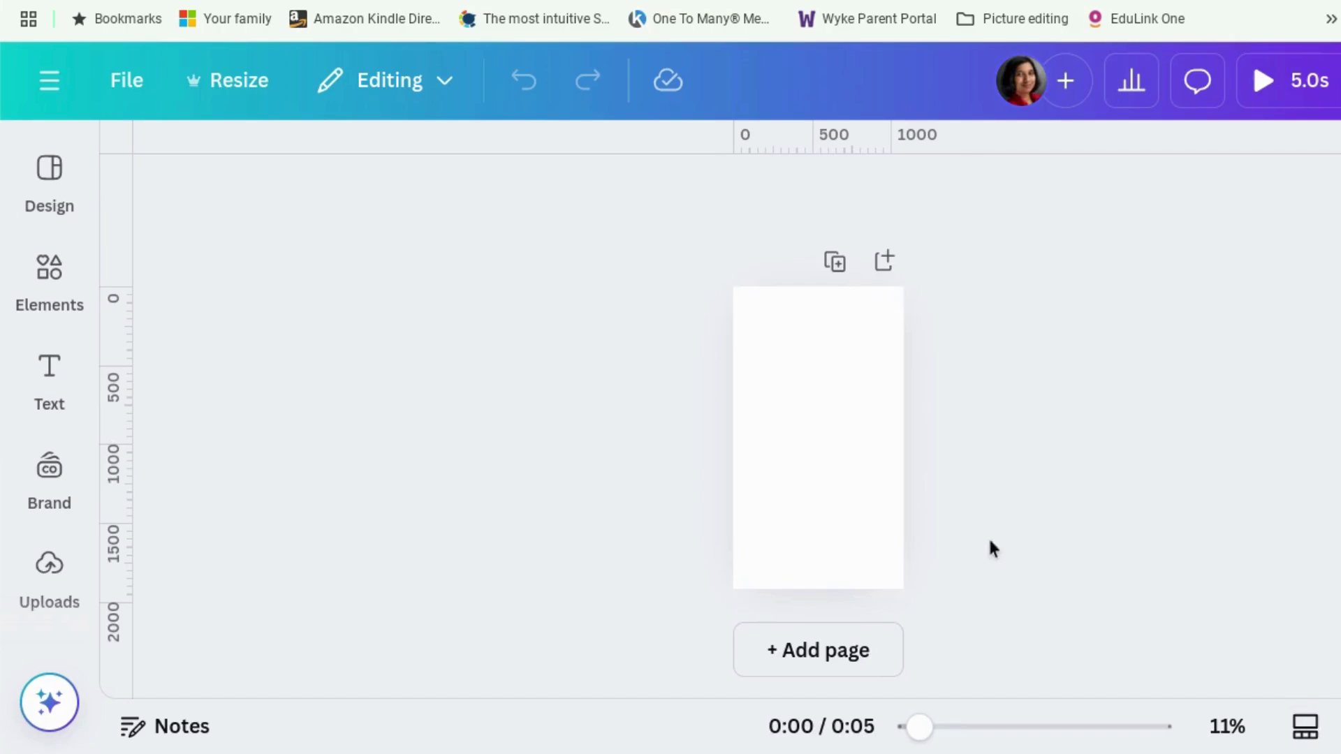
left_click_drag(922, 739, 948, 731)
- Bring up the apps directory in the left side panel
left_click(100, 514)
left_click(50, 450)
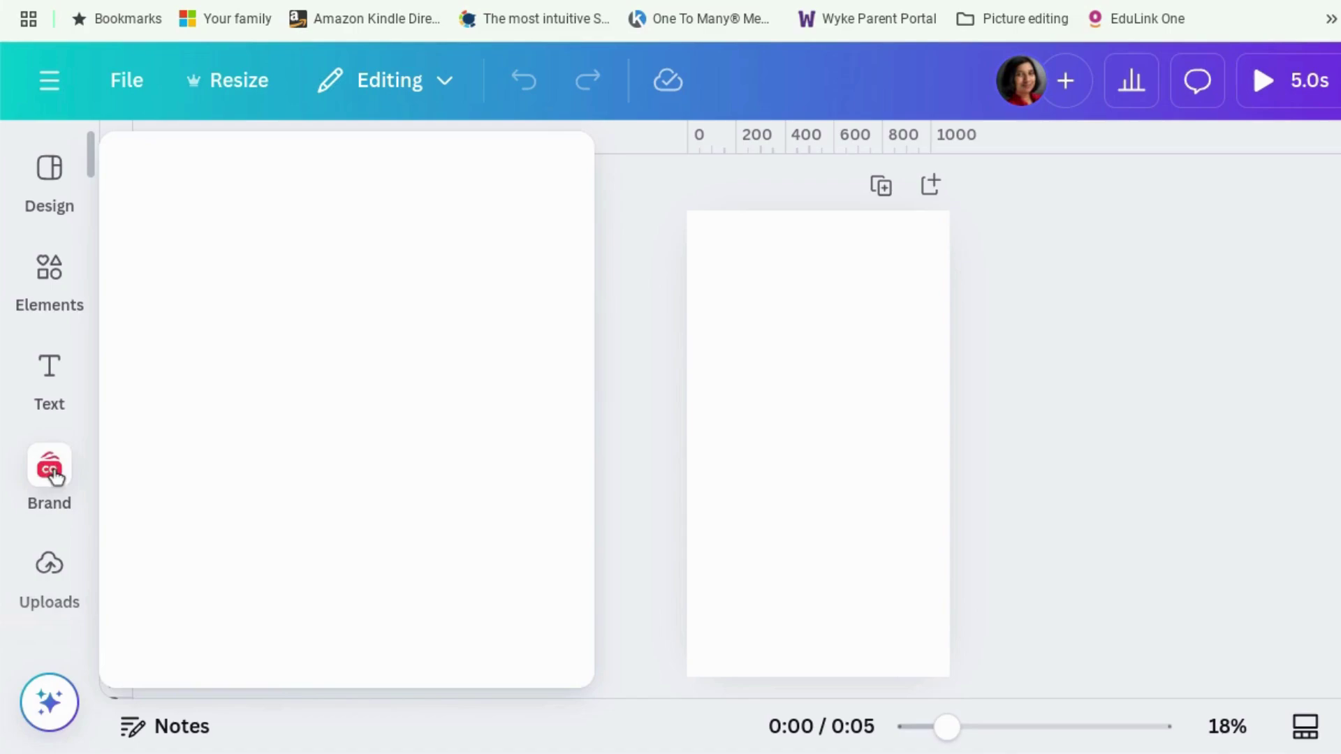
scroll(54, 441, "down", 2)
left_click(54, 441)
scroll(54, 441, "down", 3)
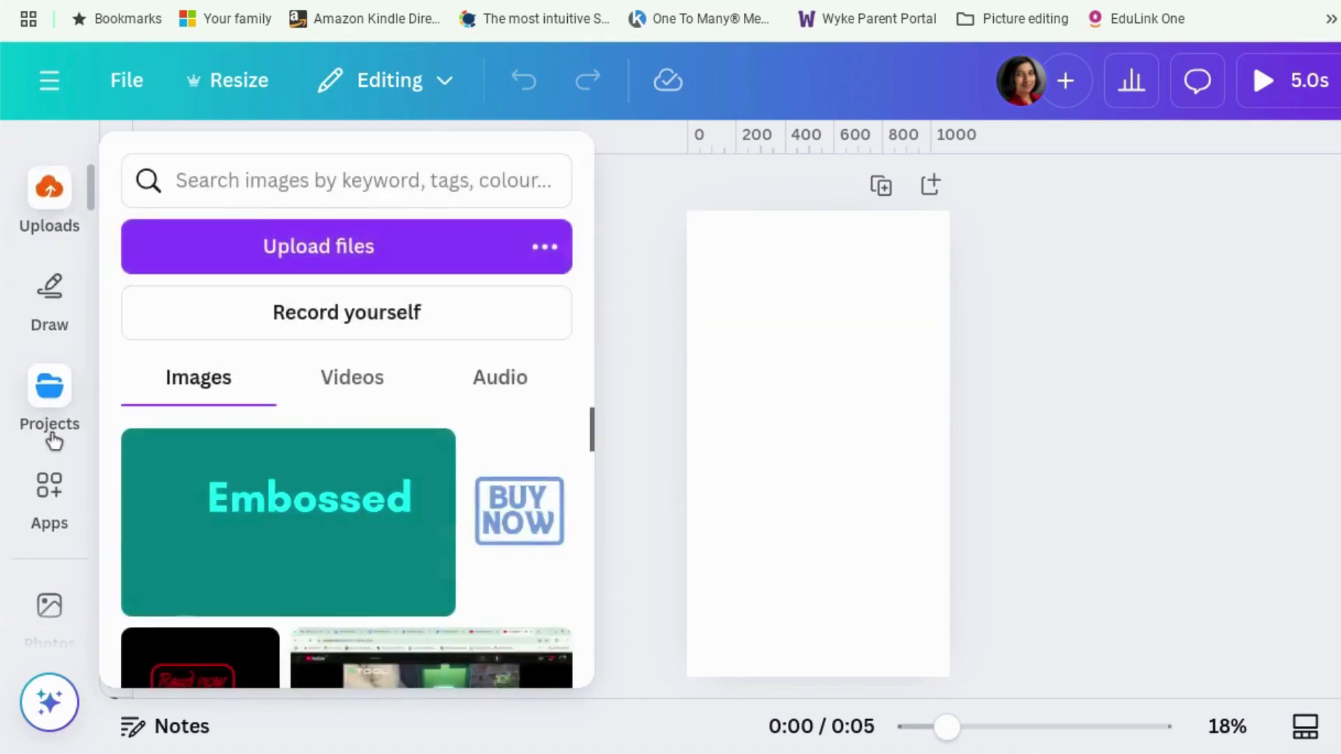
left_click(54, 441)
scroll(53, 441, "down", 1)
left_click(53, 441)
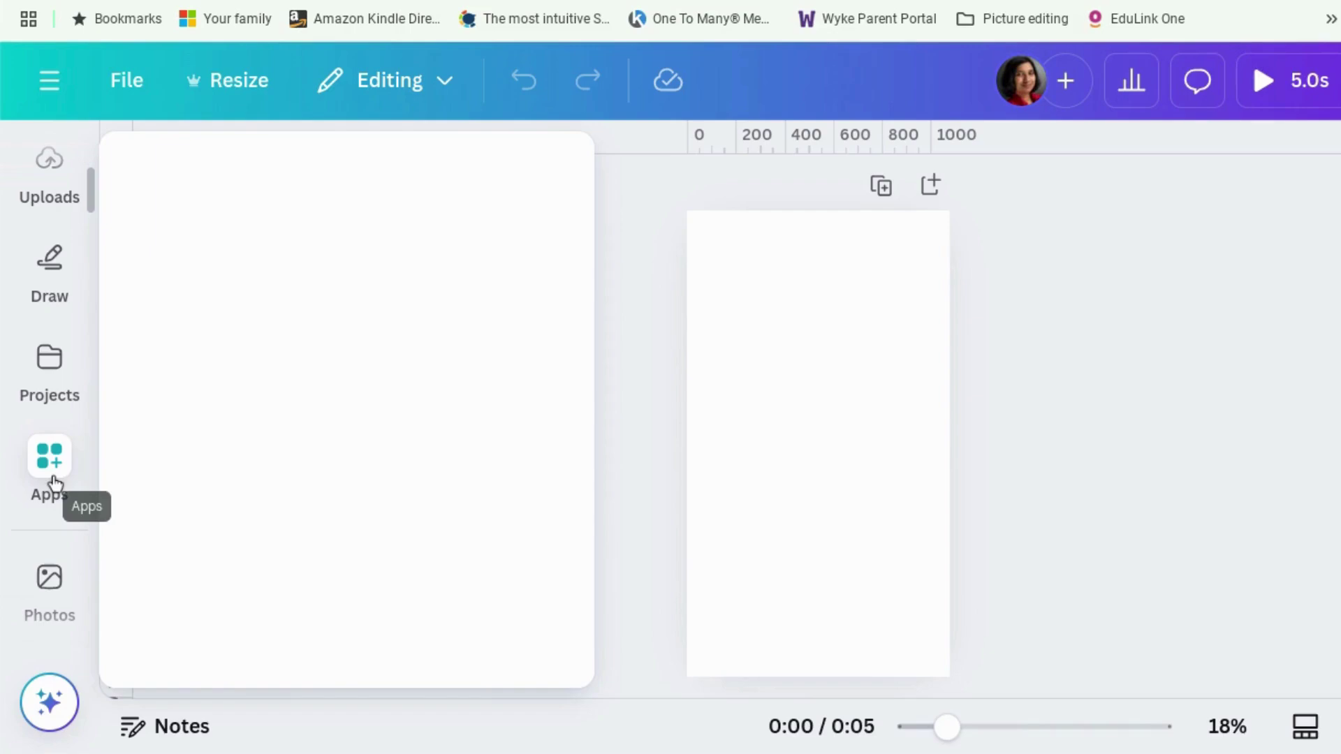
- Search apps for 'mockup', open Mockups, and browse all video mockups to the Christmas tag
left_click(233, 175)
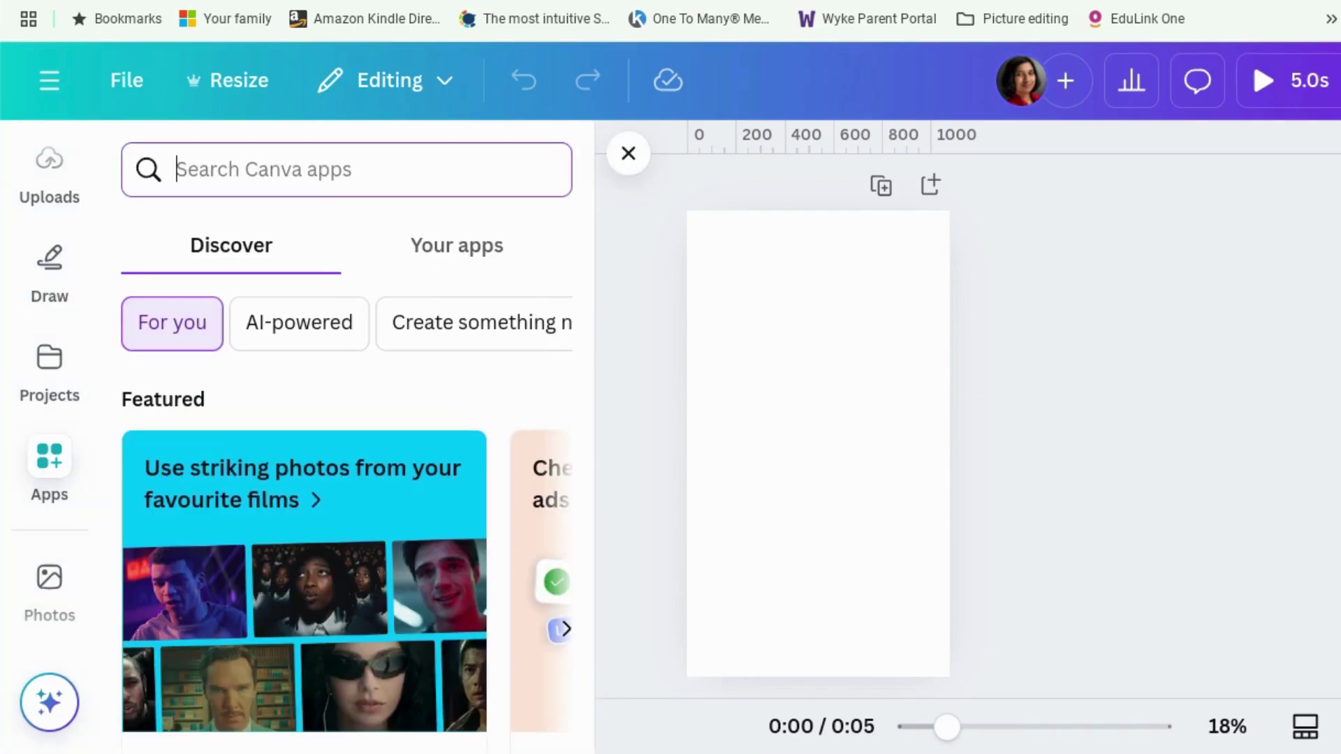
type("mockup")
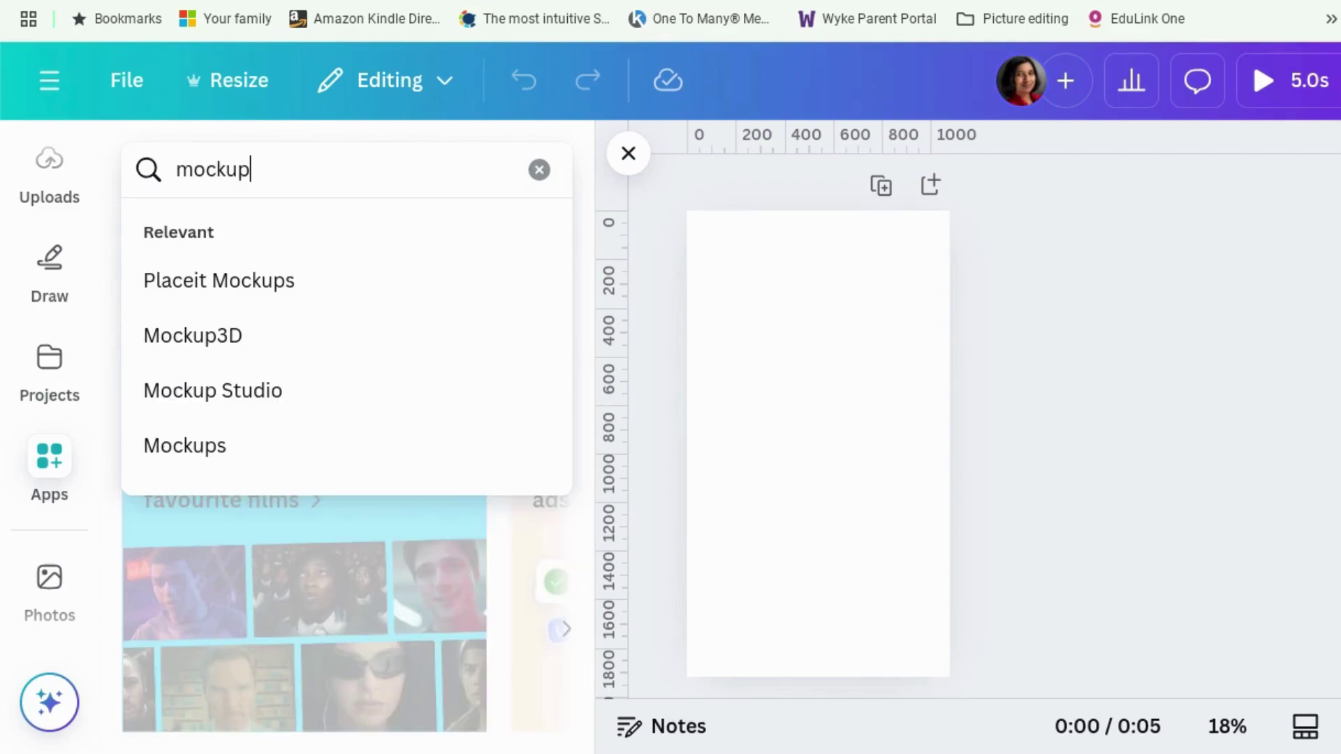
key("Return")
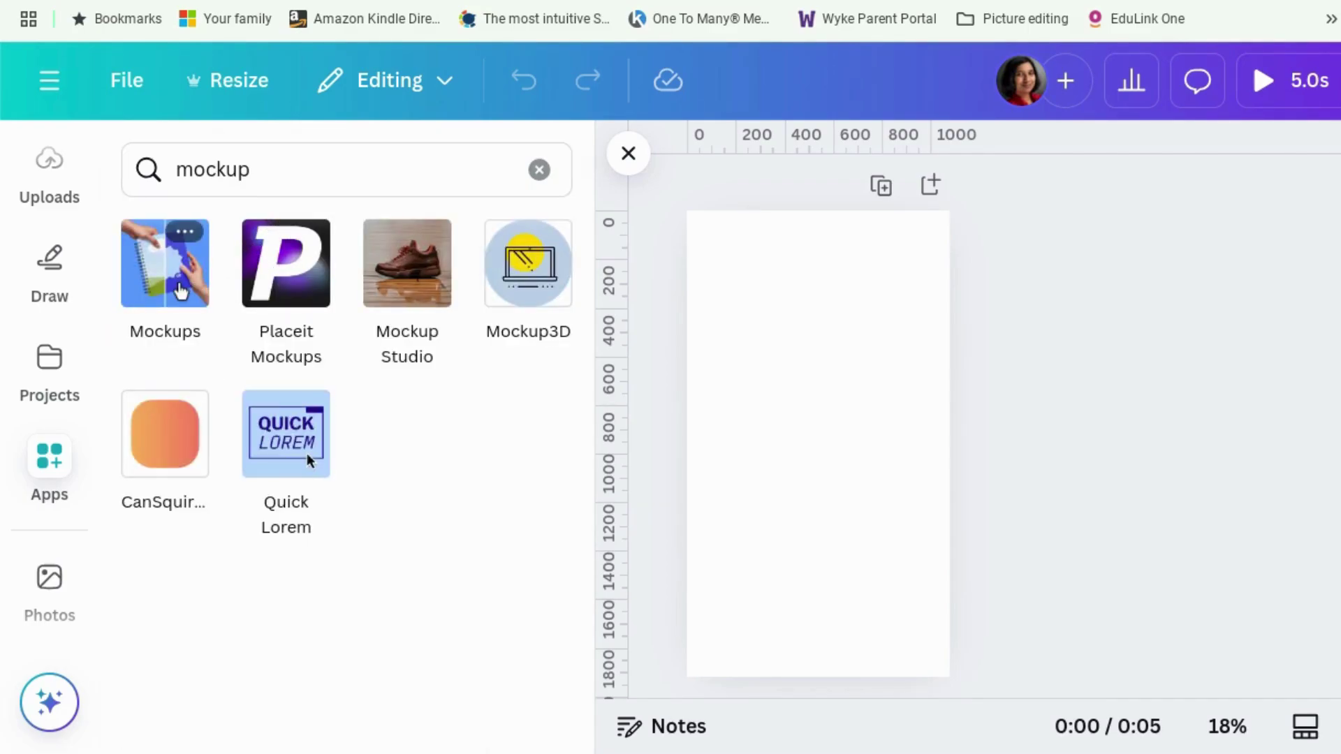
left_click(180, 290)
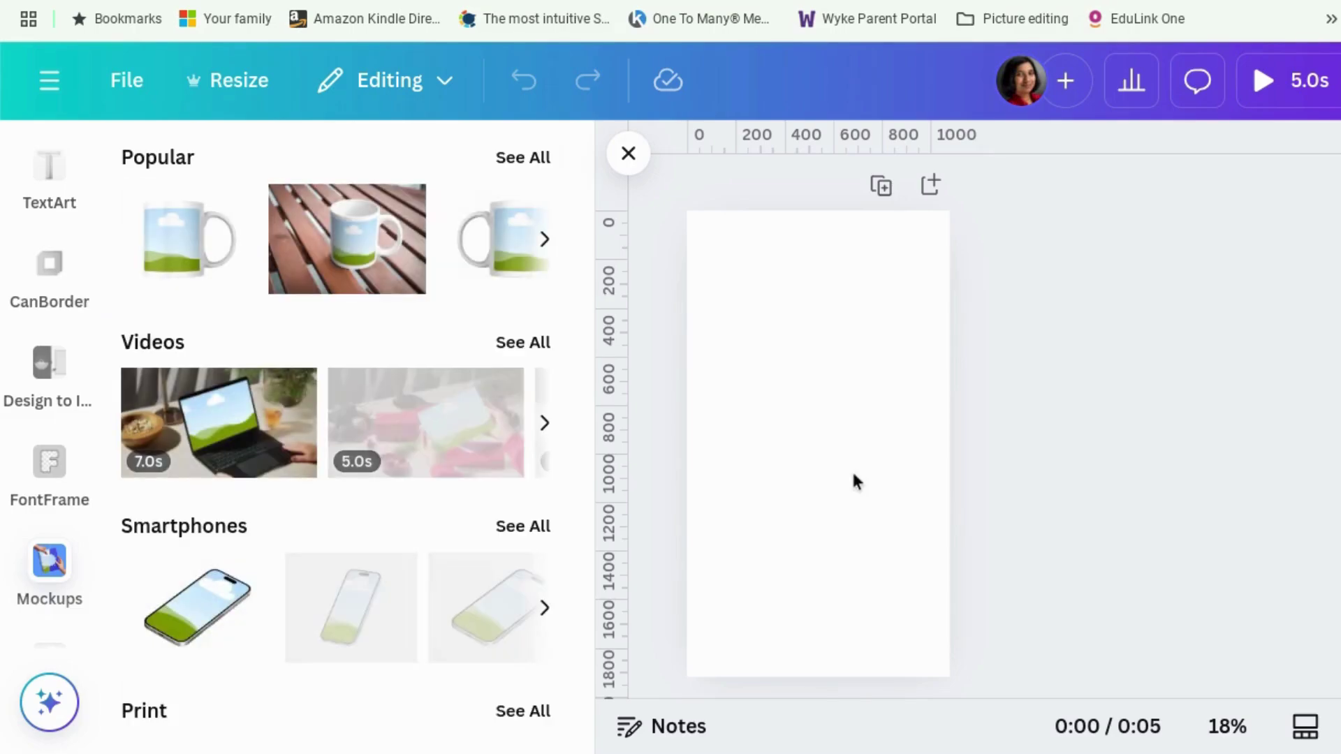
left_click(520, 343)
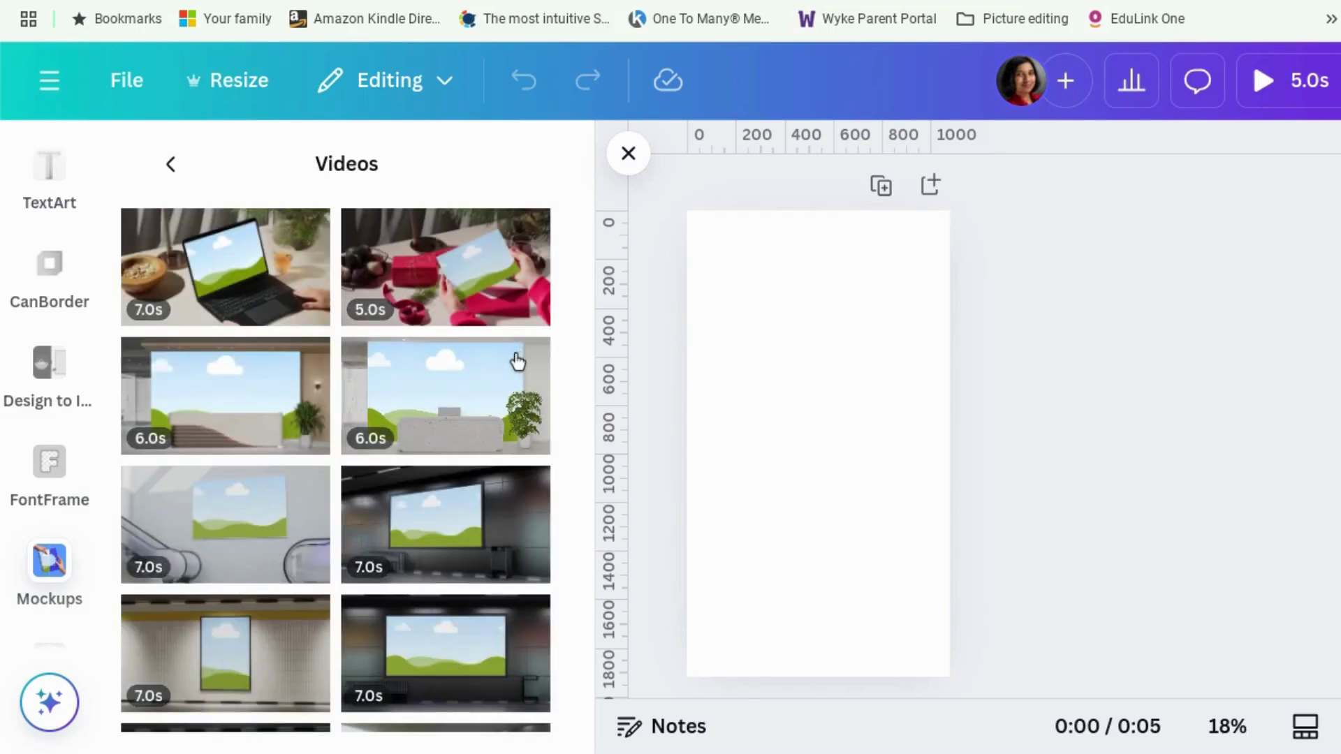
scroll(514, 366, "down", 2)
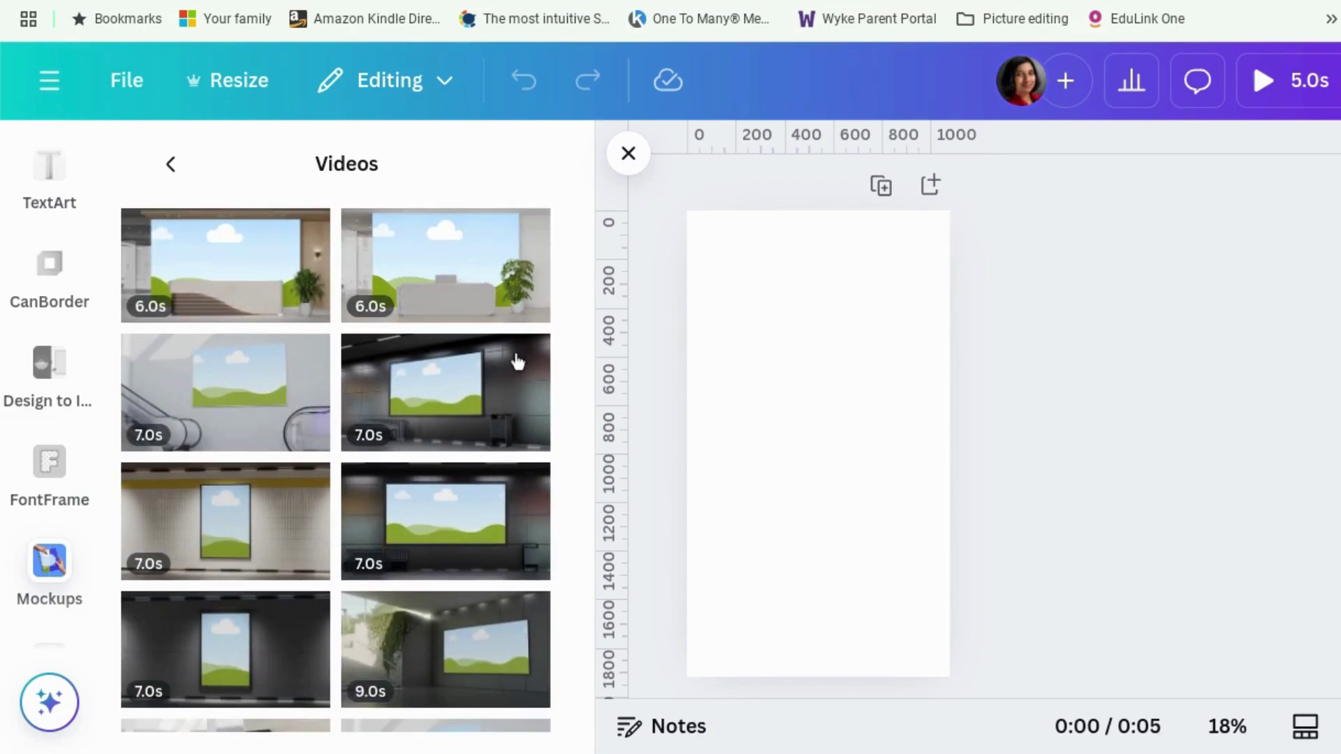
scroll(292, 419, "down", 5)
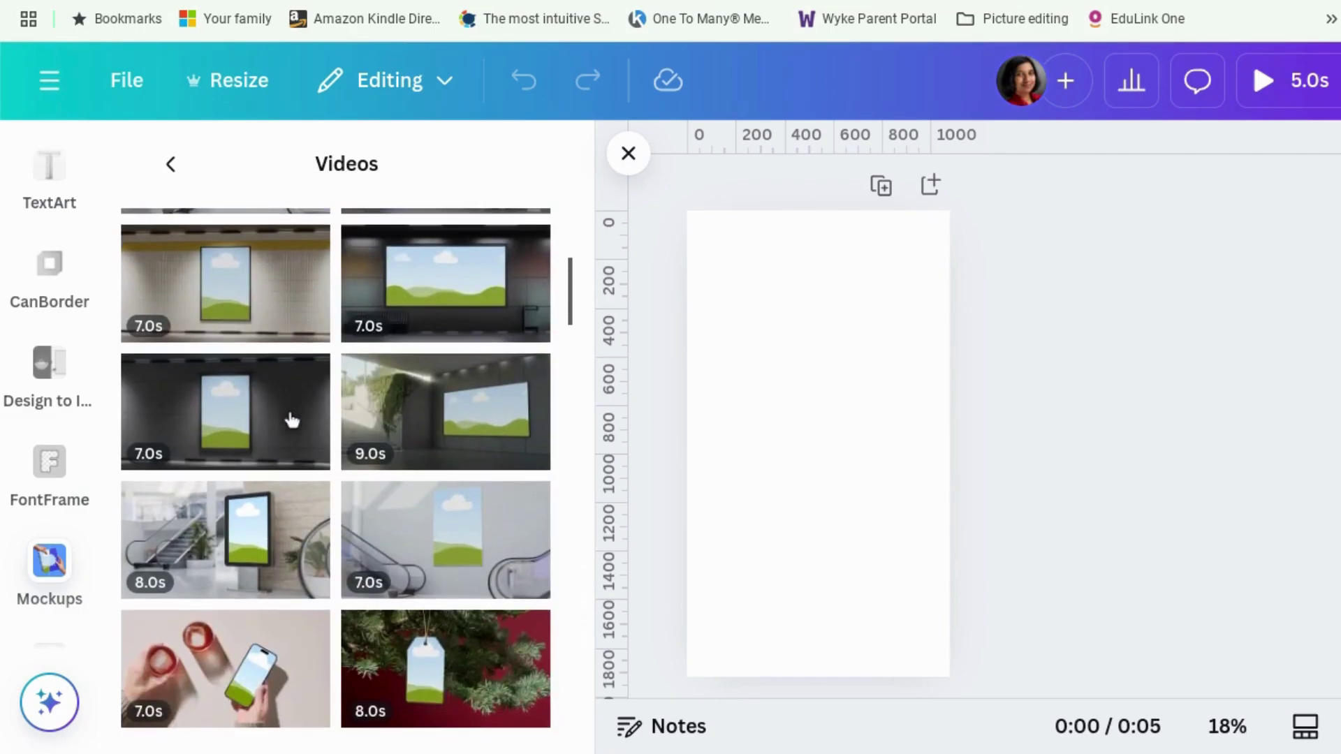
scroll(462, 424, "down", 2)
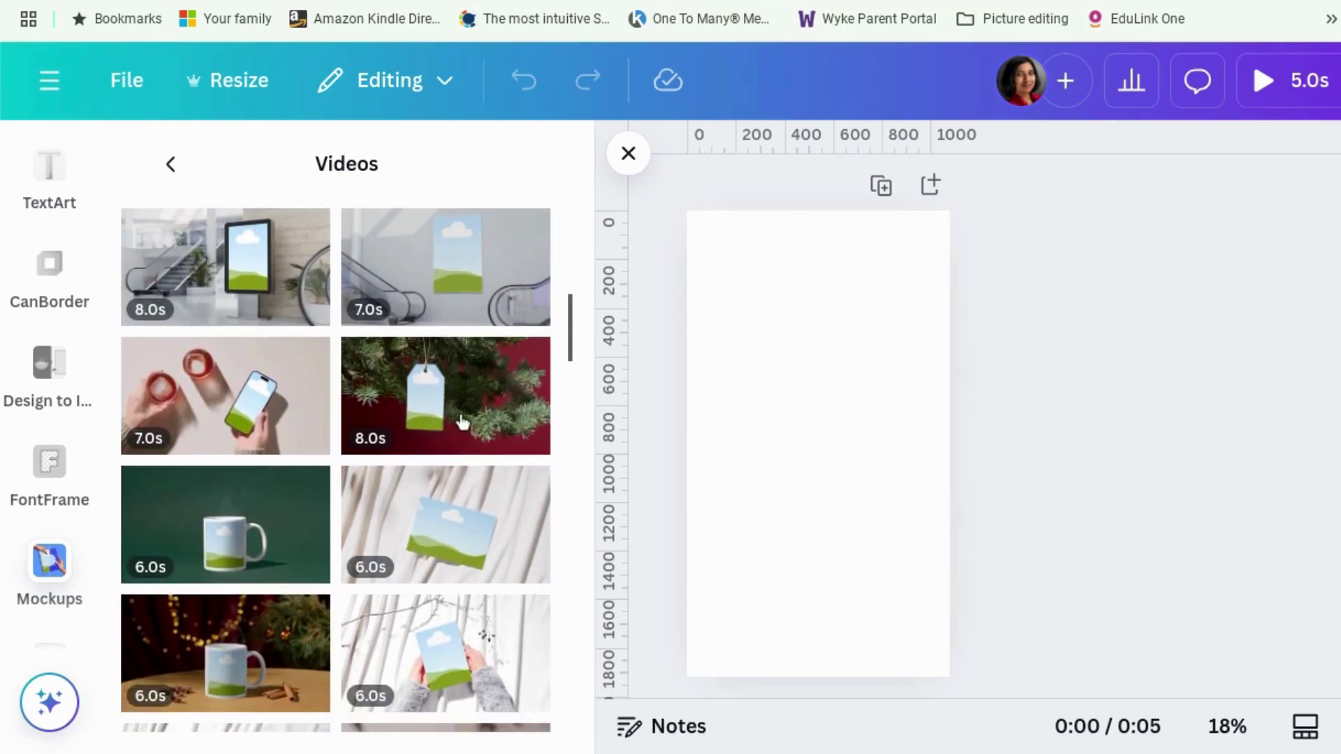
- Add the Christmas-tree gift-tag video mockup and stretch it to cover the whole page
left_click(461, 421)
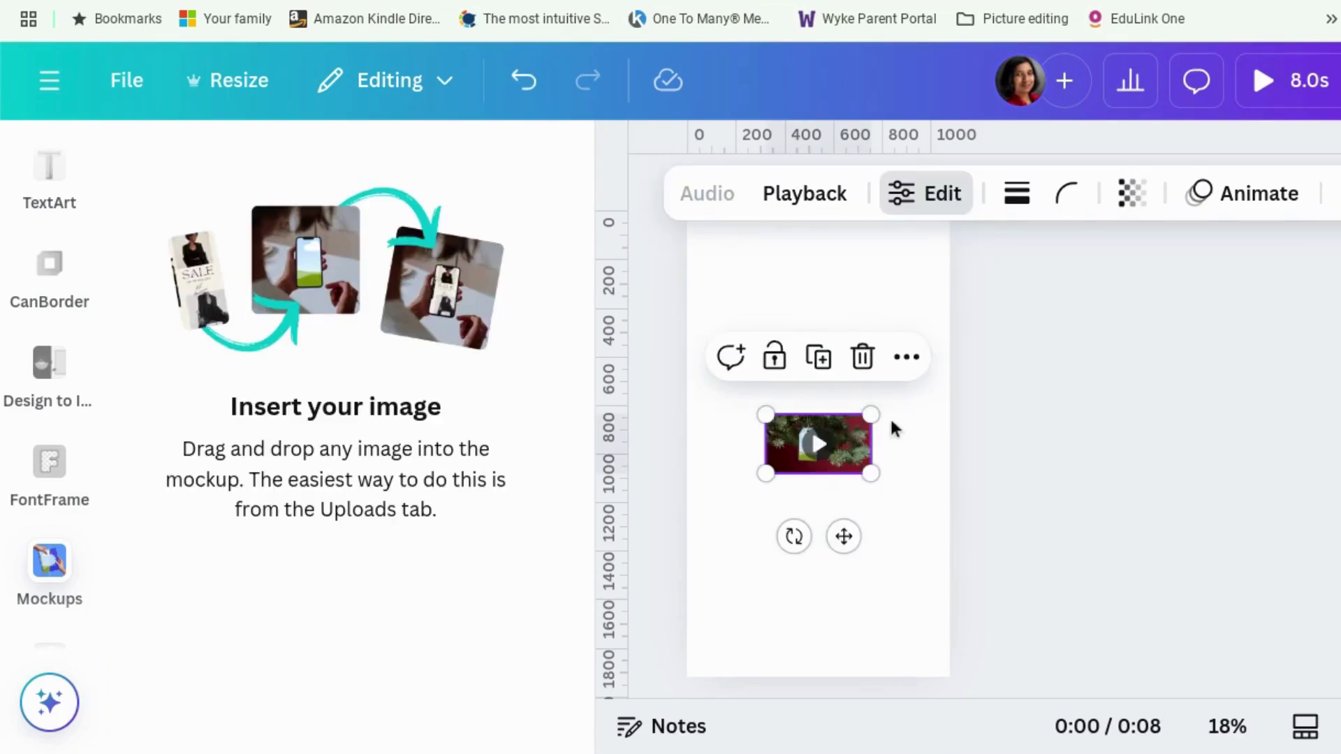
left_click_drag(871, 414, 1260, 197)
left_click_drag(790, 481, 548, 710)
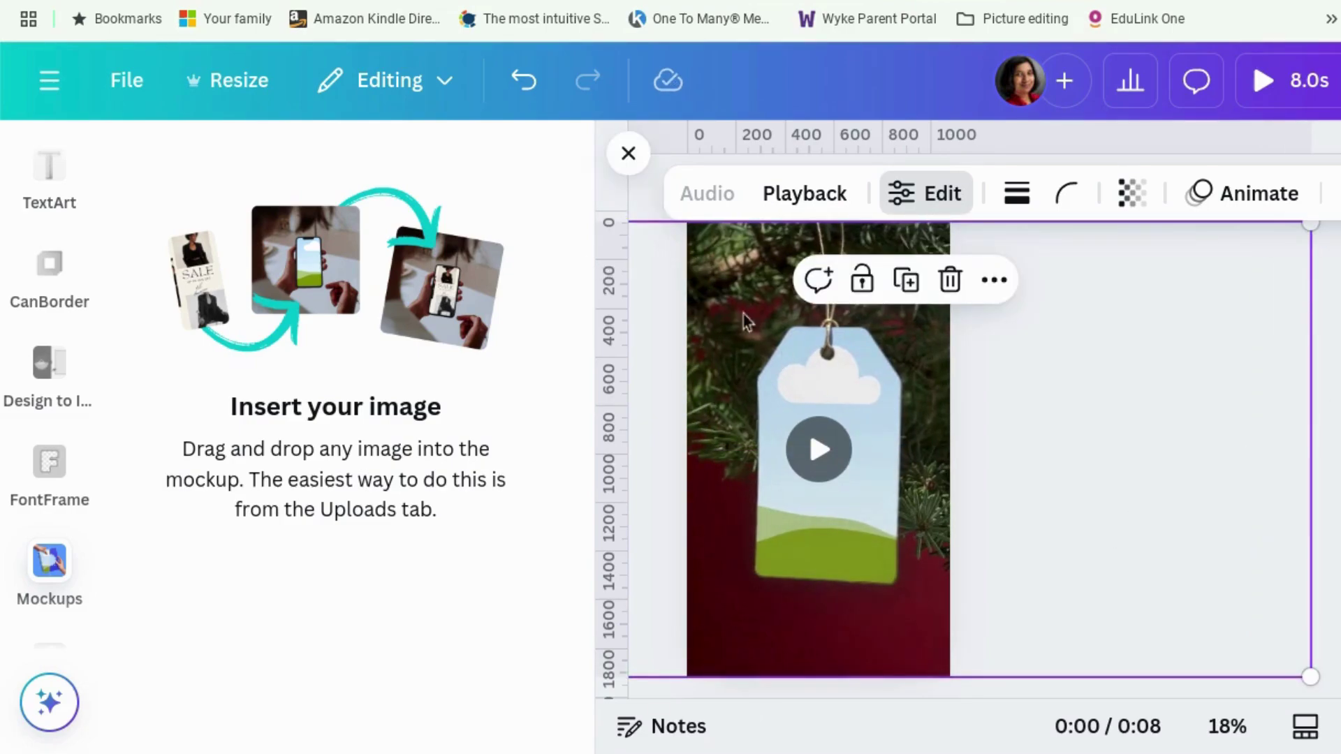
left_click(628, 152)
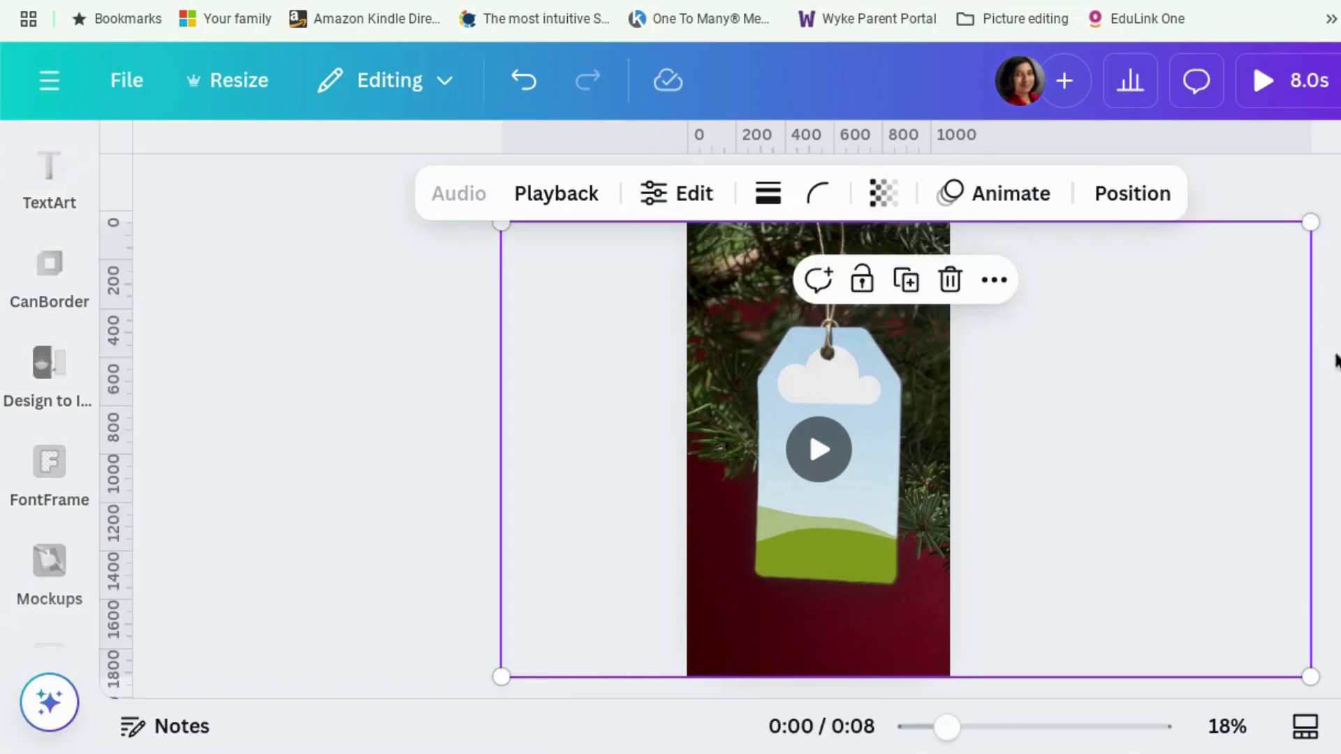
key("Escape")
left_click(1073, 357)
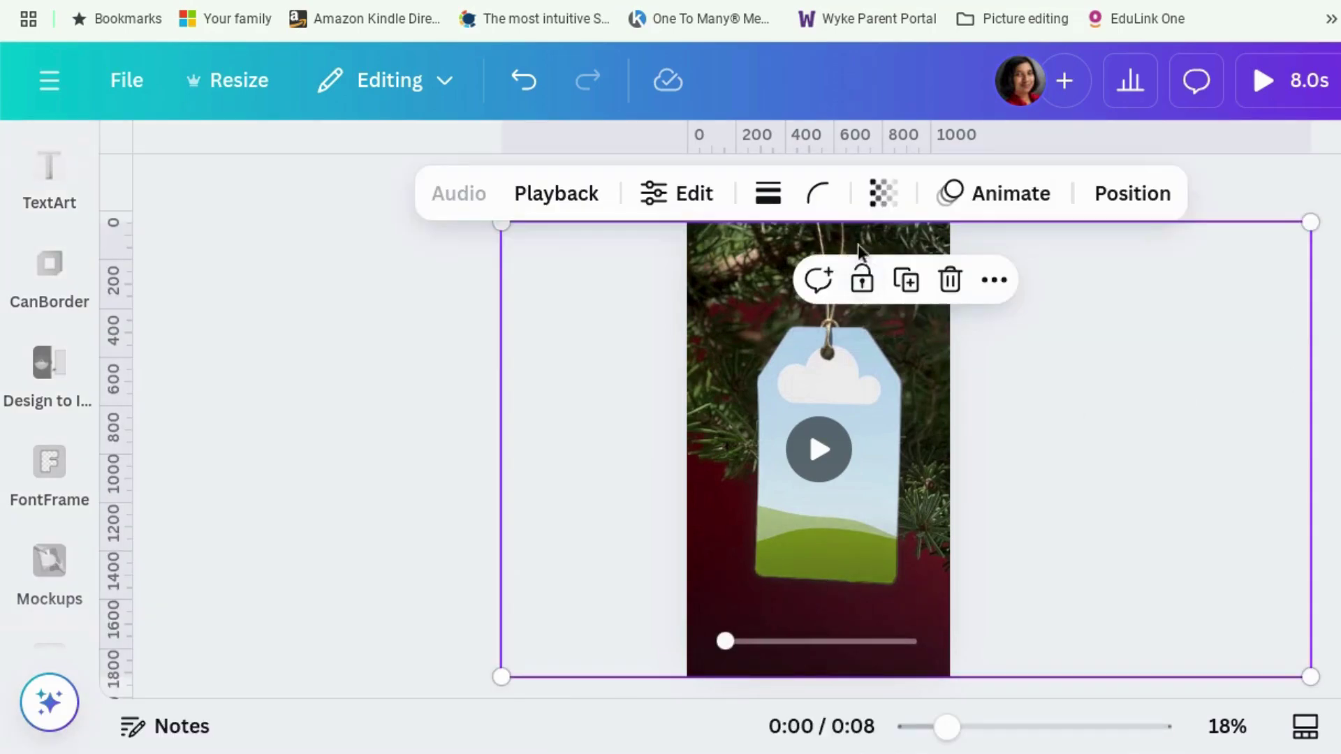
left_click_drag(1315, 208, 1329, 209)
key("Escape")
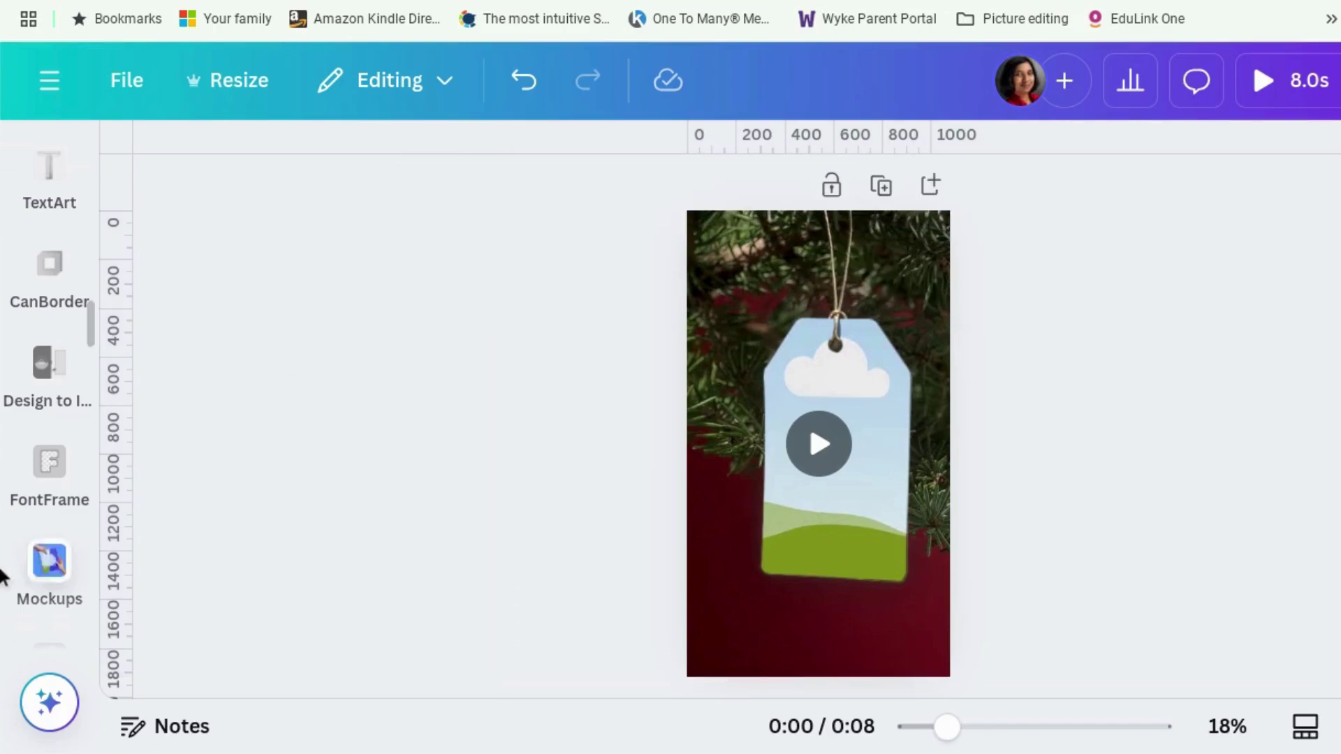
- Search uploads for 'twiia' and drop The Winner Bakes It All cover onto the gift tag
scroll(30, 365, "up", 3)
left_click(45, 366)
scroll(45, 366, "up", 3)
left_click(48, 365)
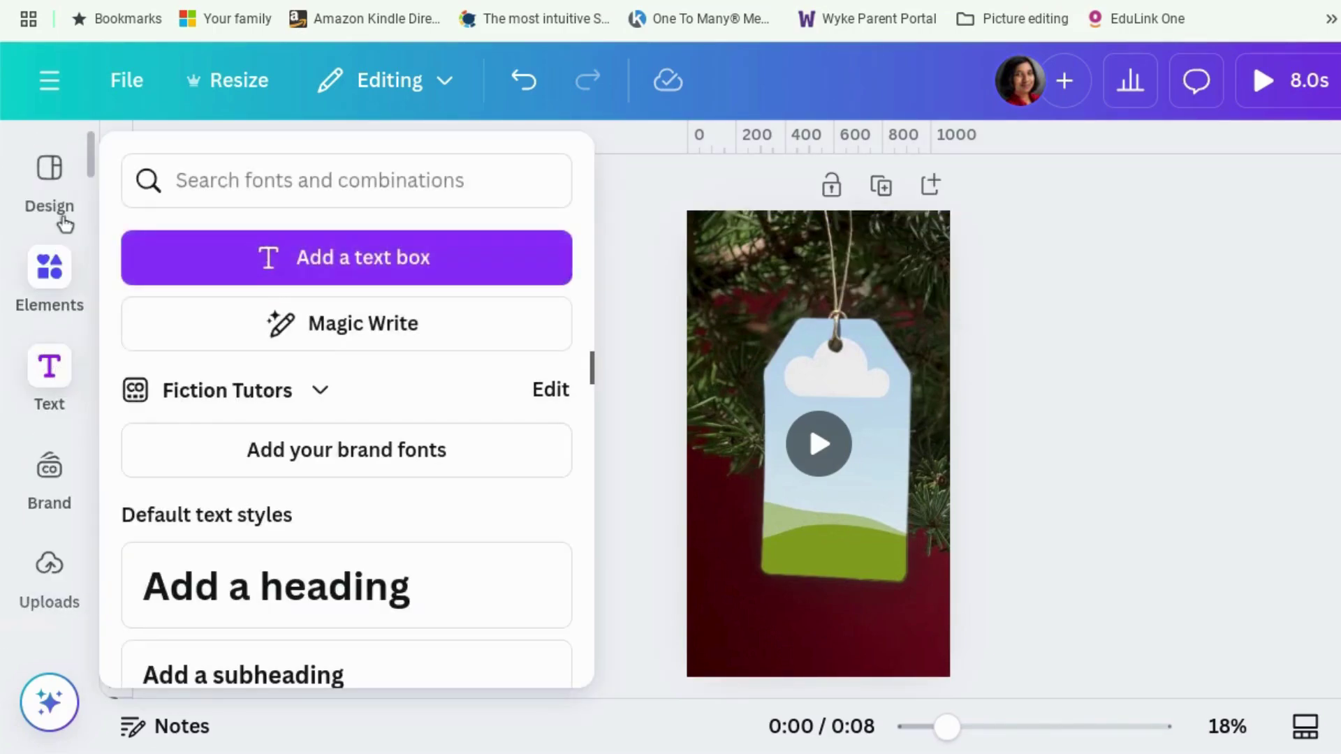
left_click(49, 266)
left_click(56, 562)
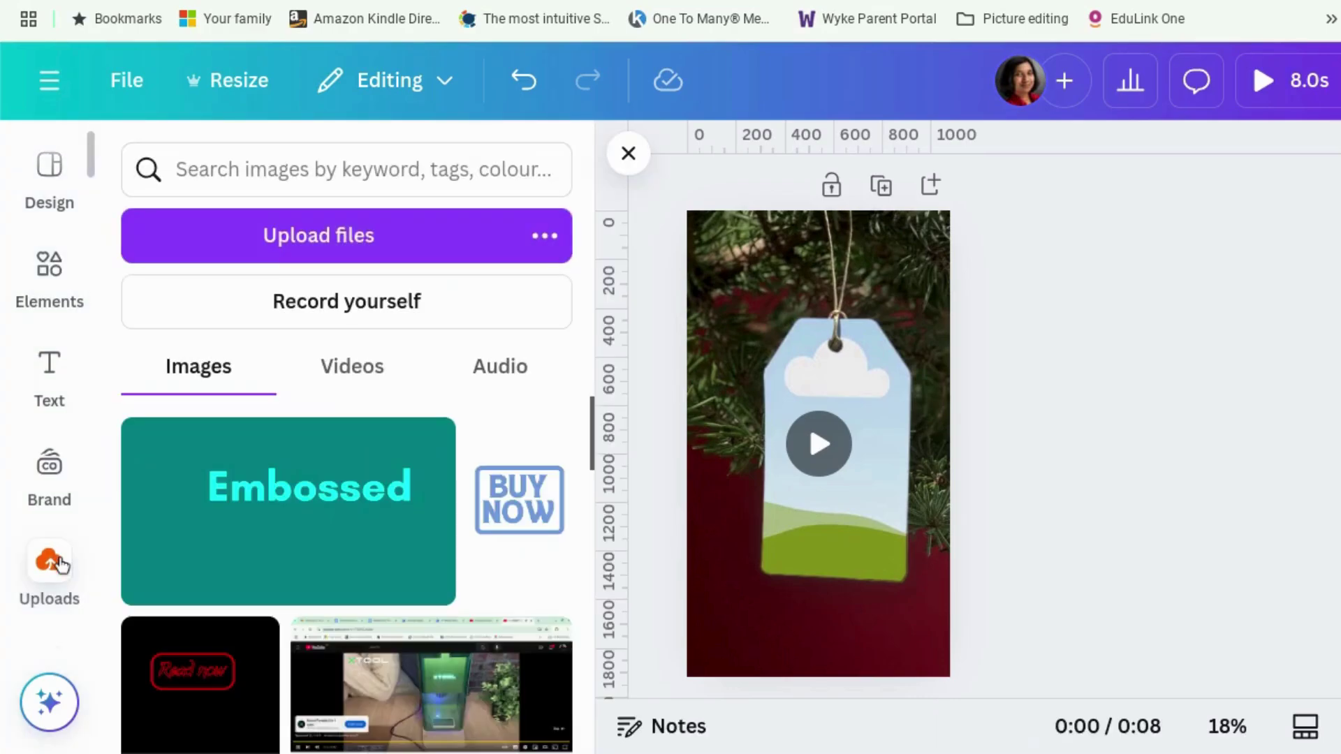
left_click(284, 169)
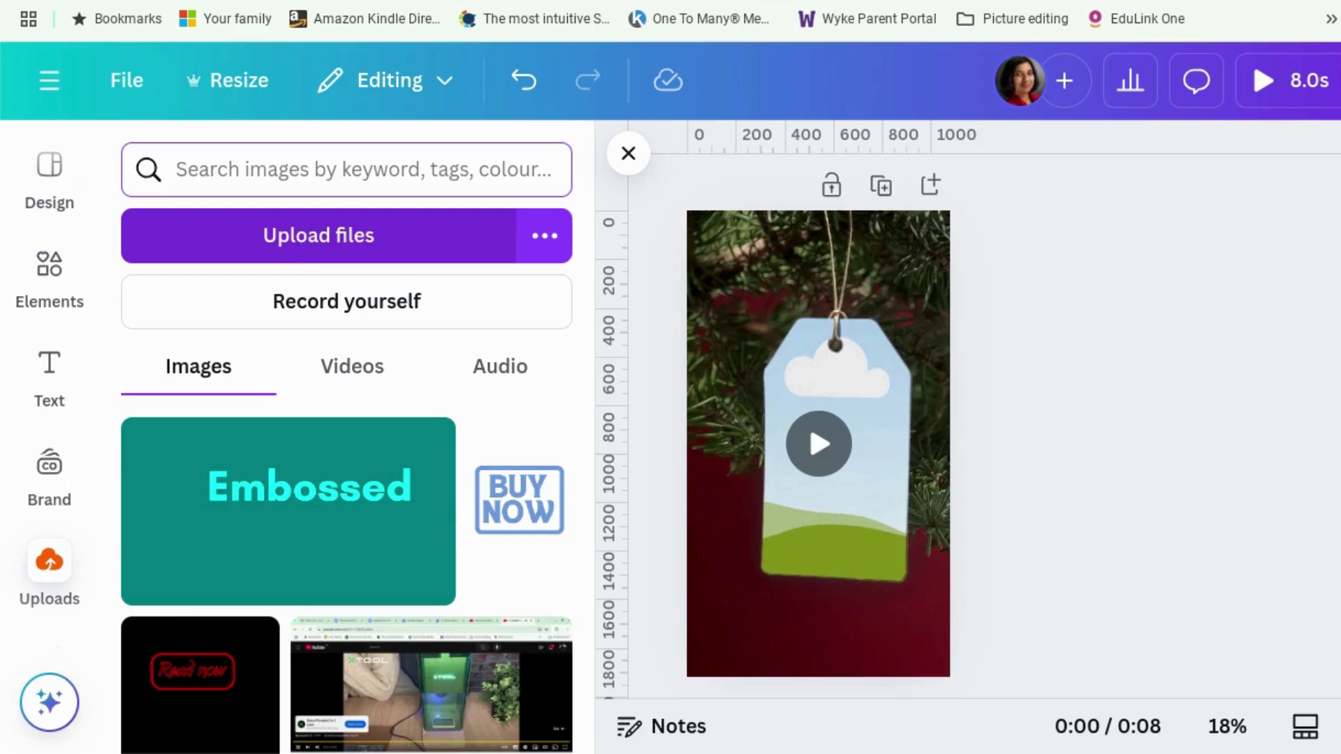
type("twi")
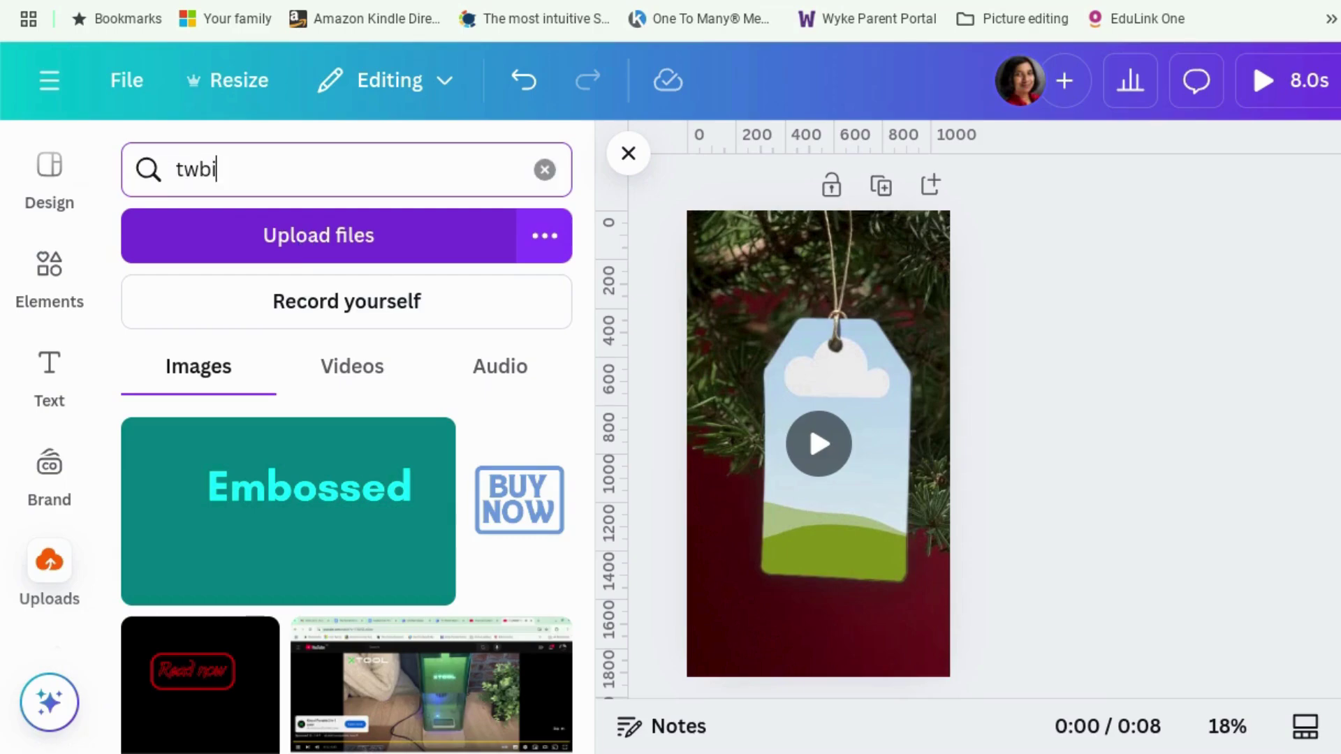
type("ia")
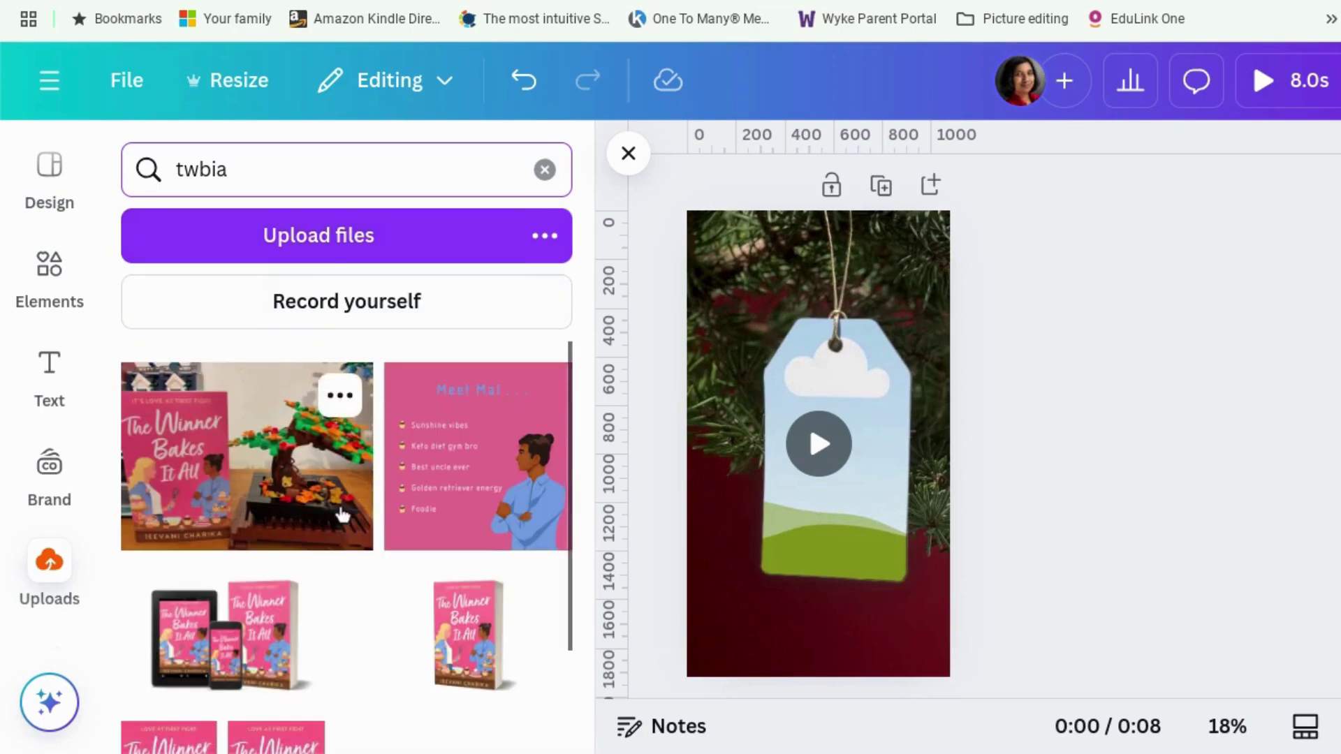
scroll(334, 529, "down", 2)
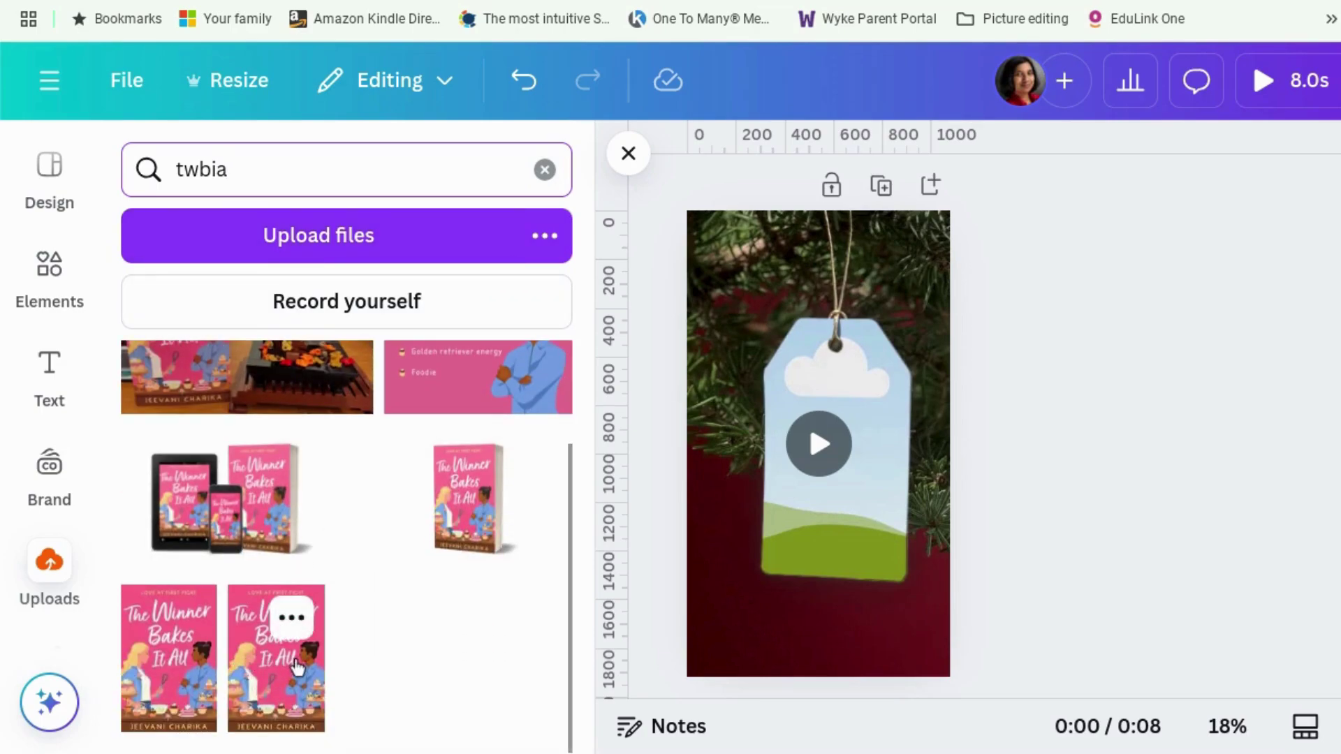
left_click_drag(296, 667, 440, 632)
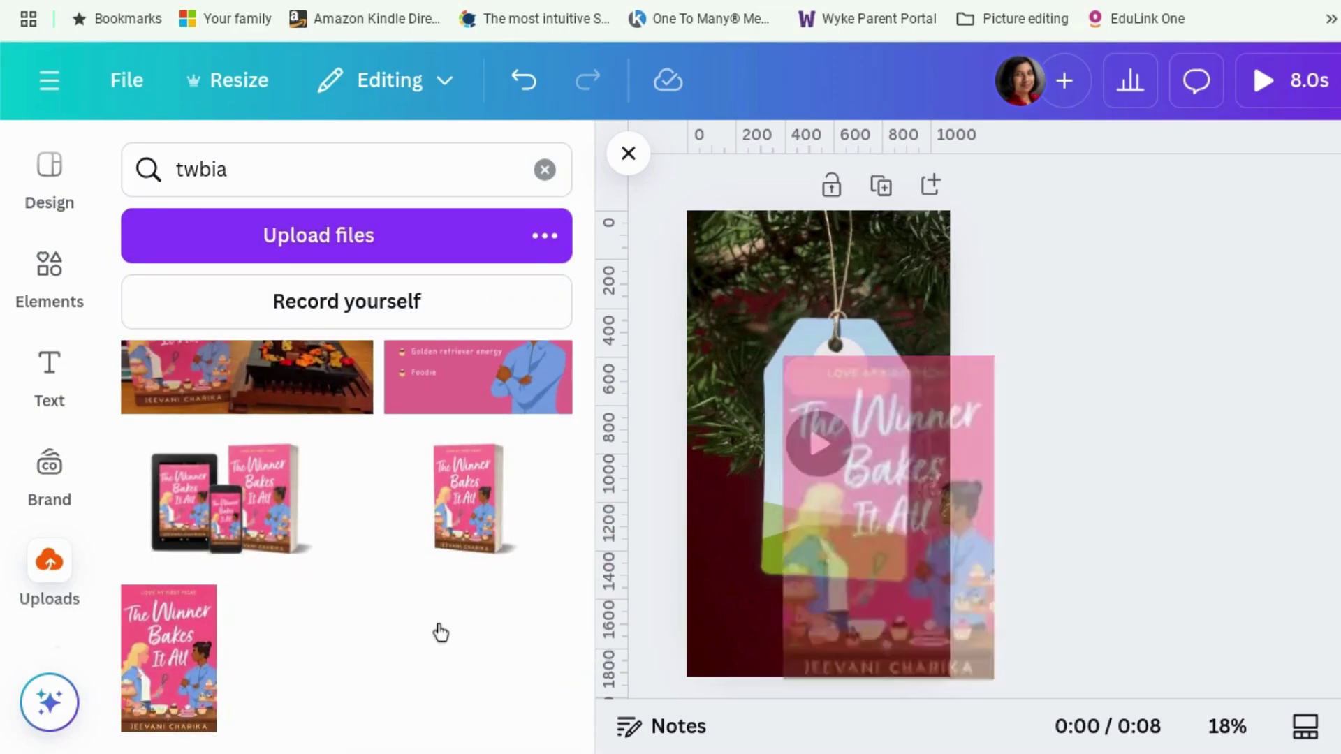
left_click_drag(310, 690, 914, 444)
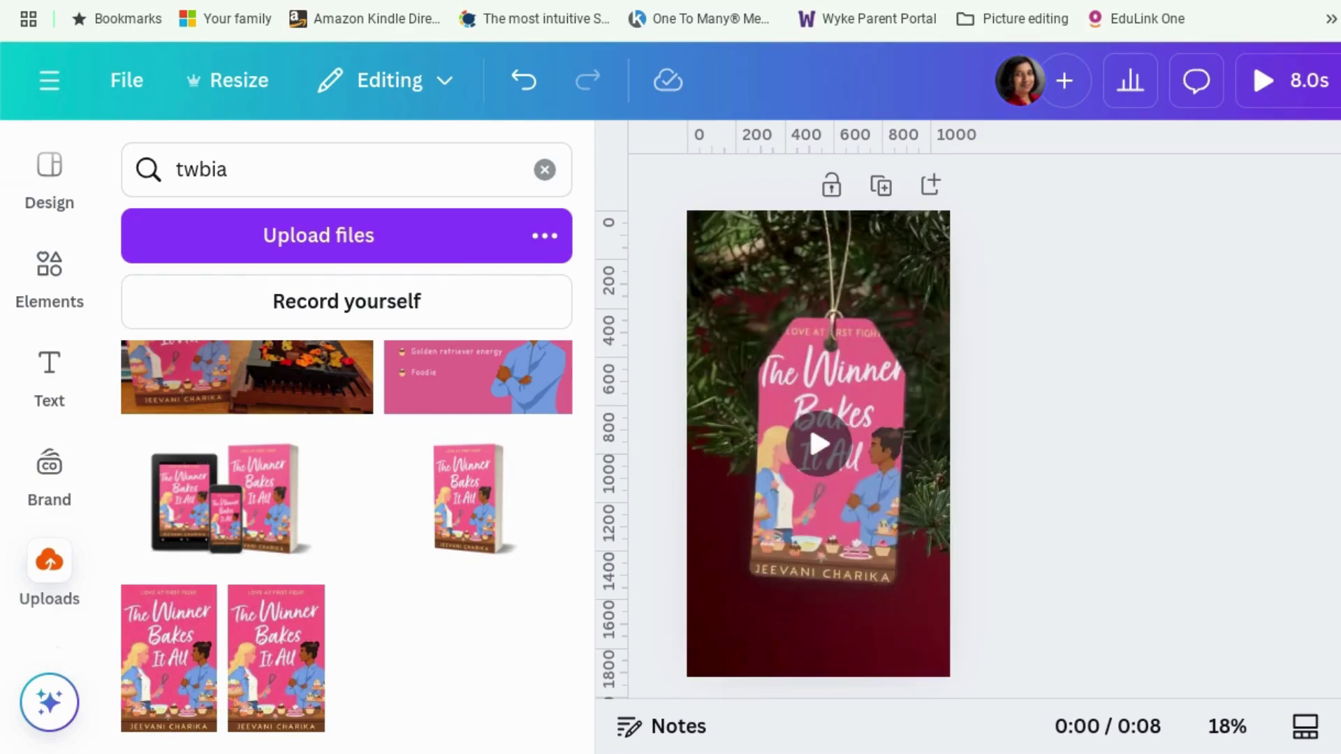
- Use the Crop panel's Fit option so the whole book cover fits within the tag
left_click(809, 527)
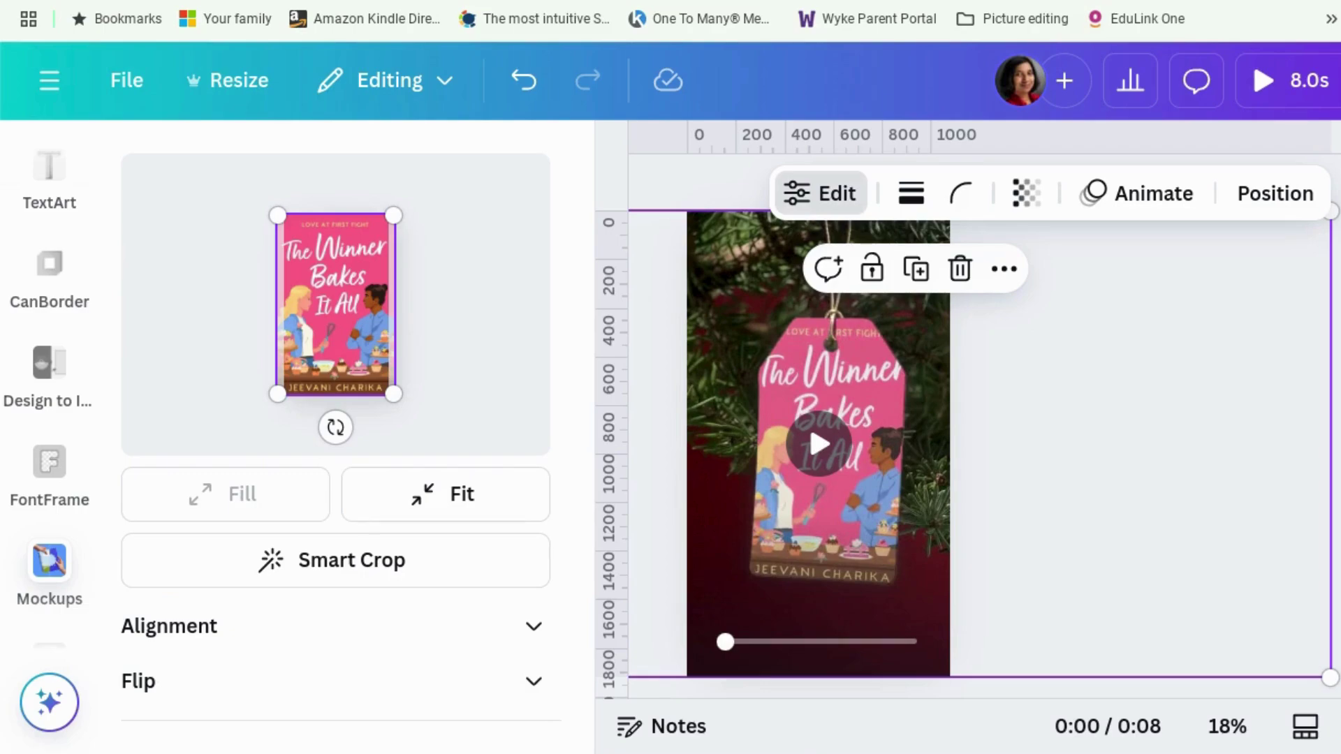
left_click(423, 502)
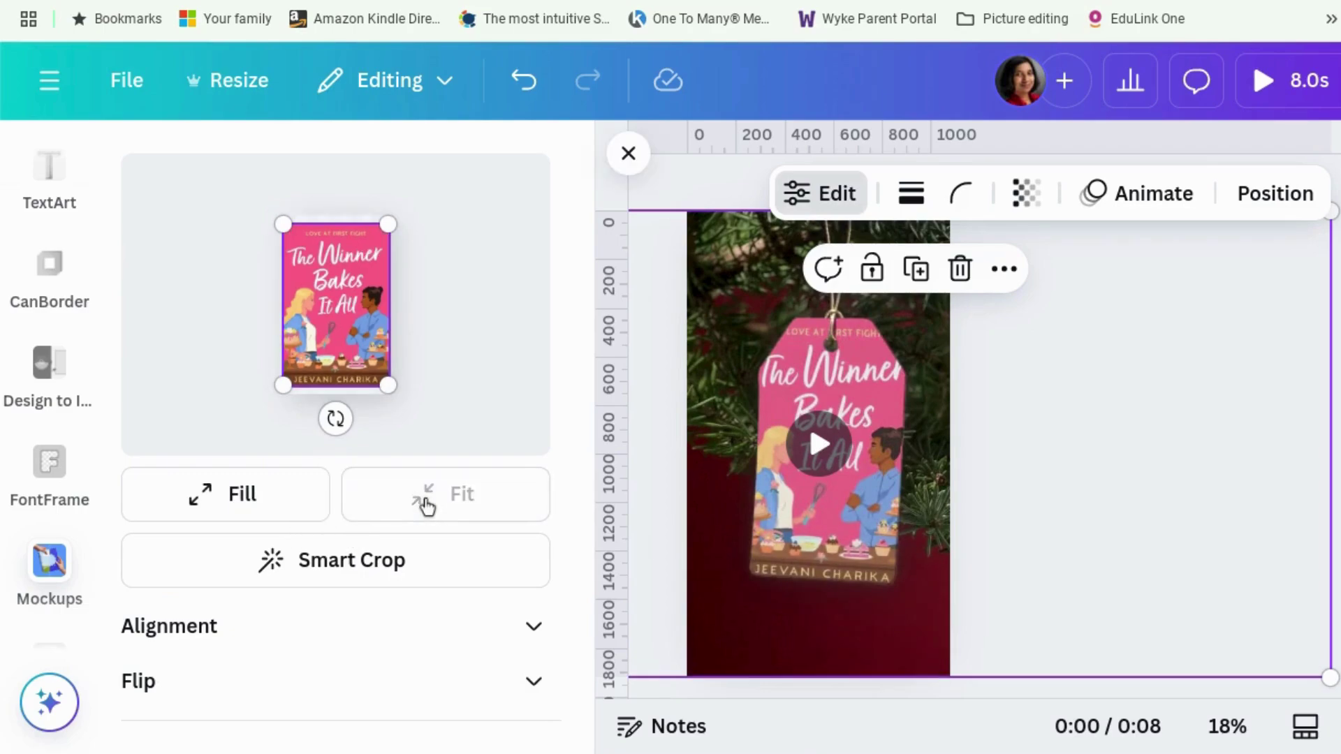
left_click(1186, 570)
mouse_move(844, 491)
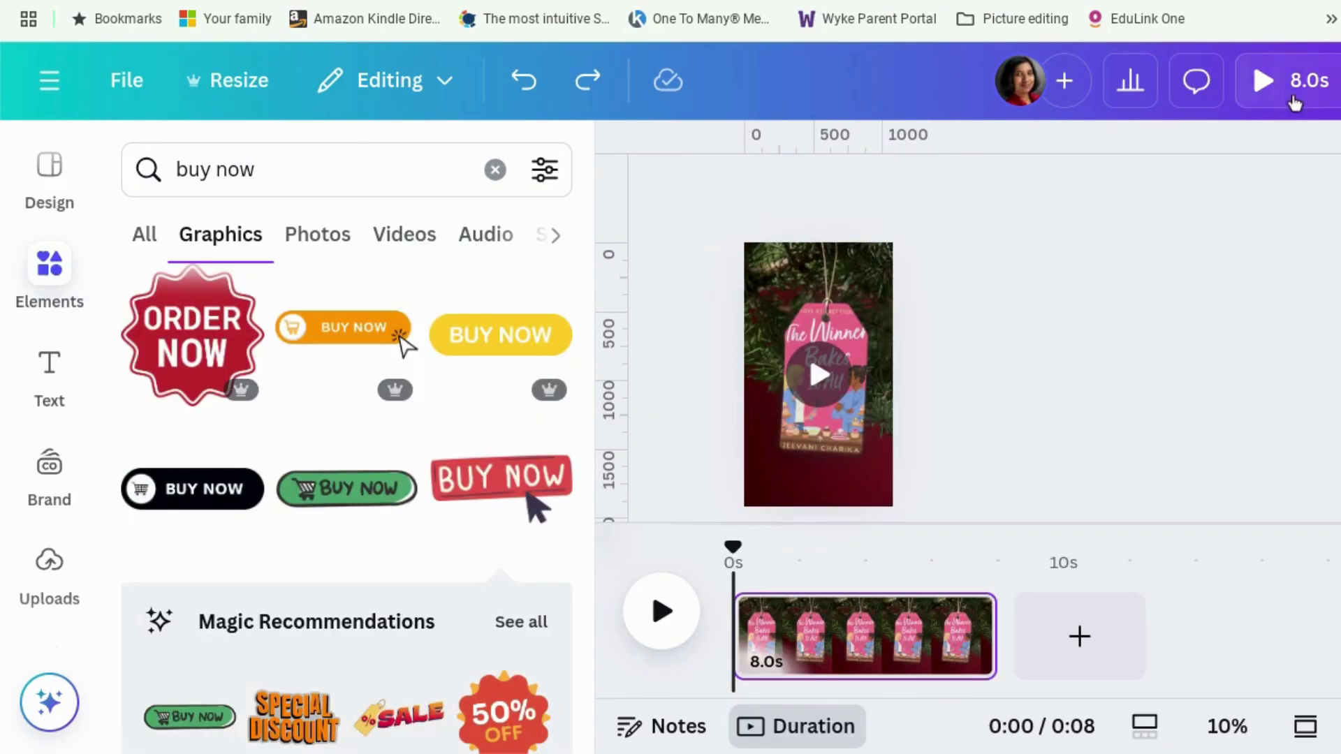
- Preview the 8-second design full-screen, then close the preview and the Elements panel
left_click(1294, 103)
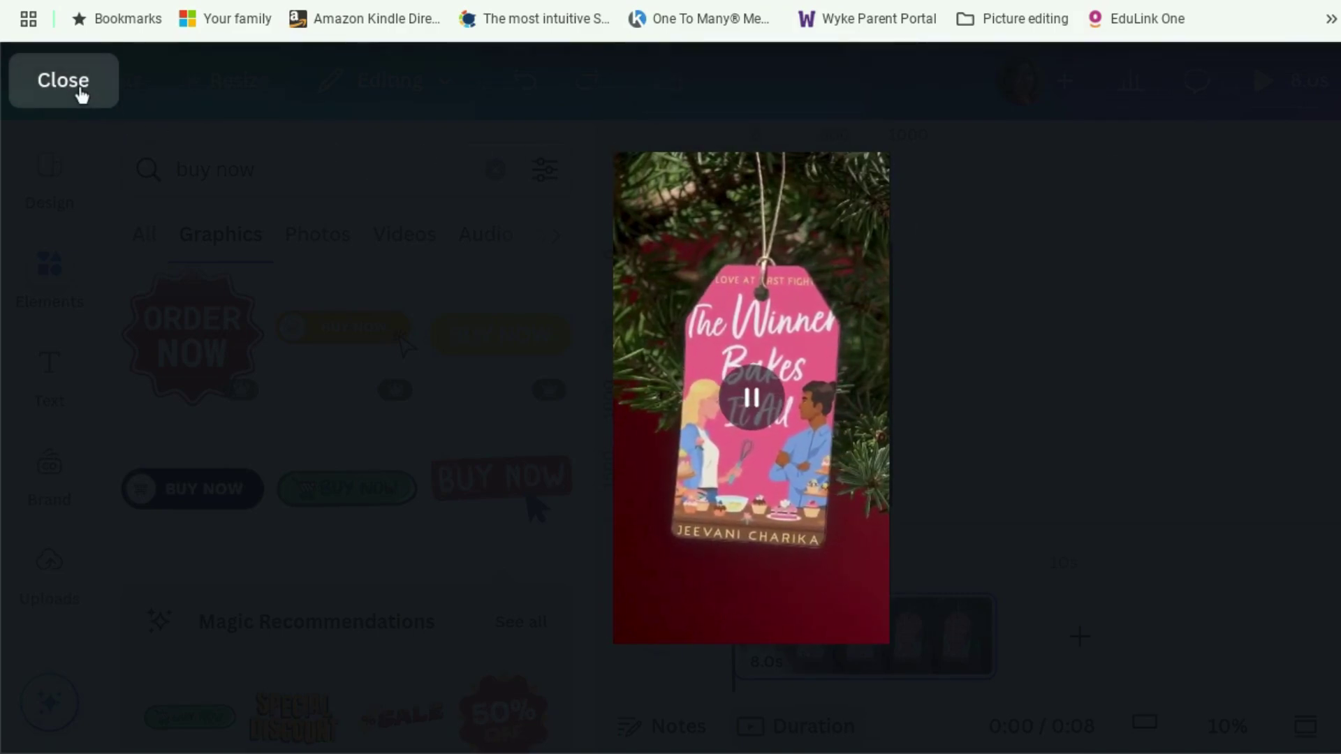
left_click(82, 95)
left_click(82, 95)
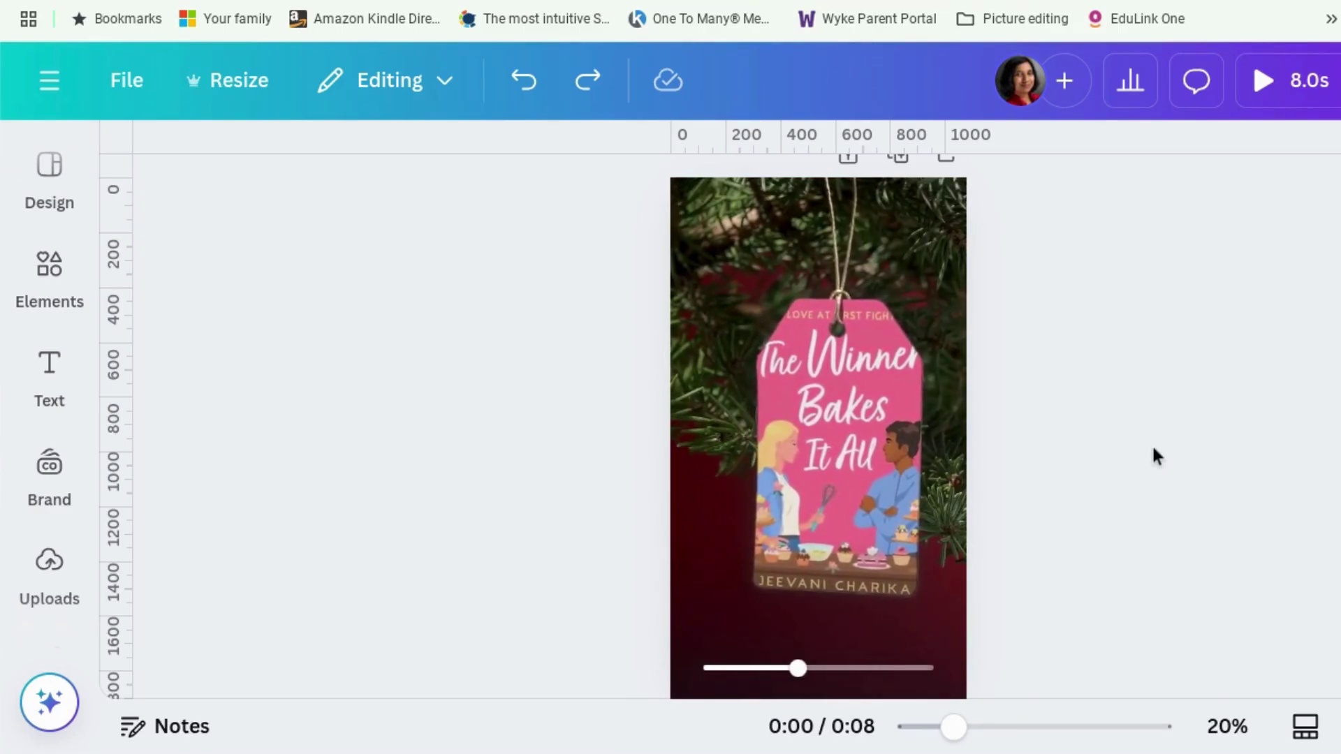
- Add a second page and fill its background with page 1's dark red #5C0D15 via eyedropper
scroll(1153, 448, "down", 2)
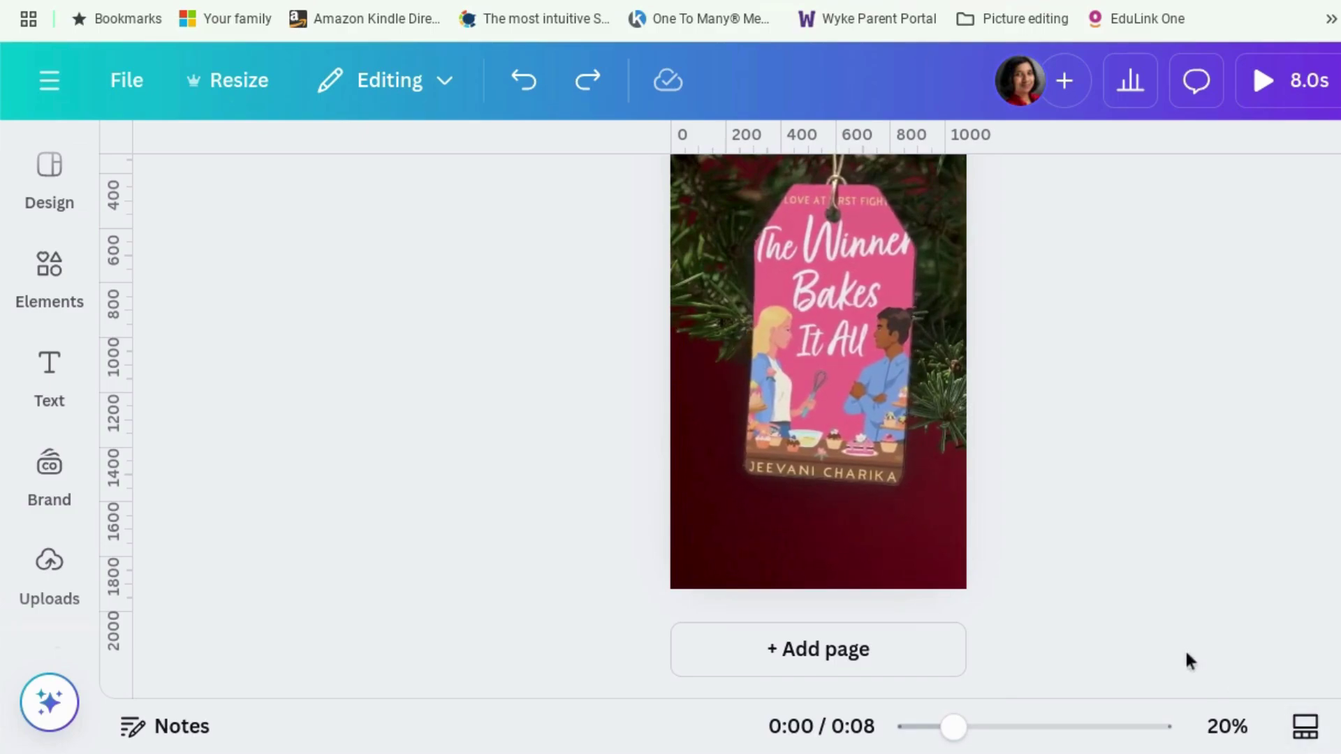
left_click(820, 650)
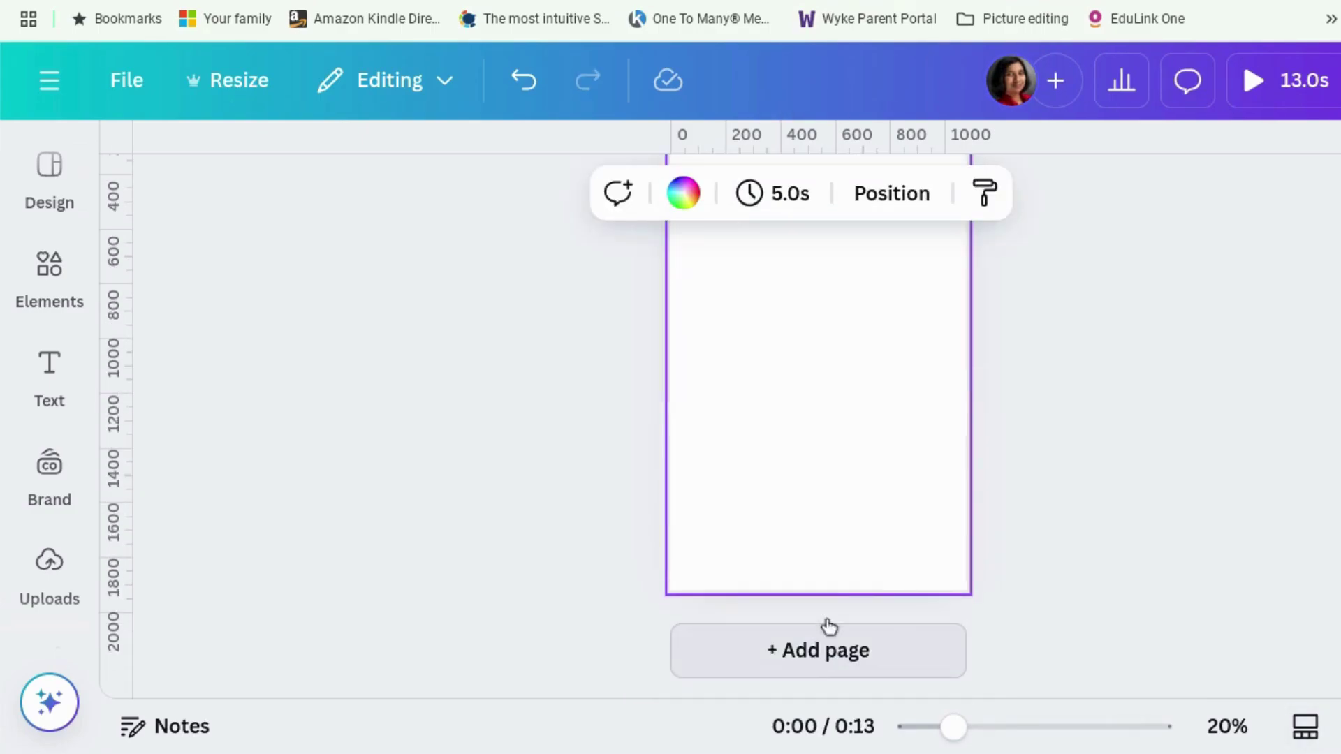
scroll(952, 637, "up", 3)
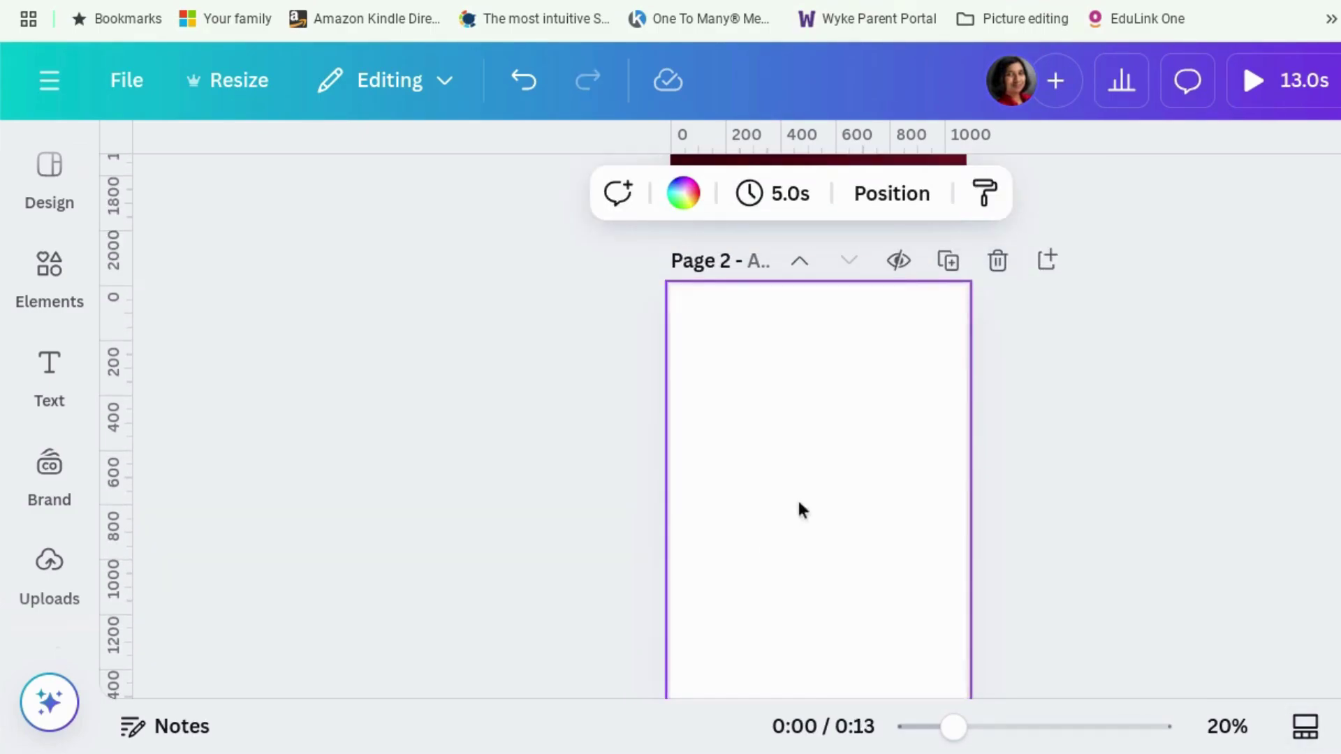
scroll(835, 464, "up", 2)
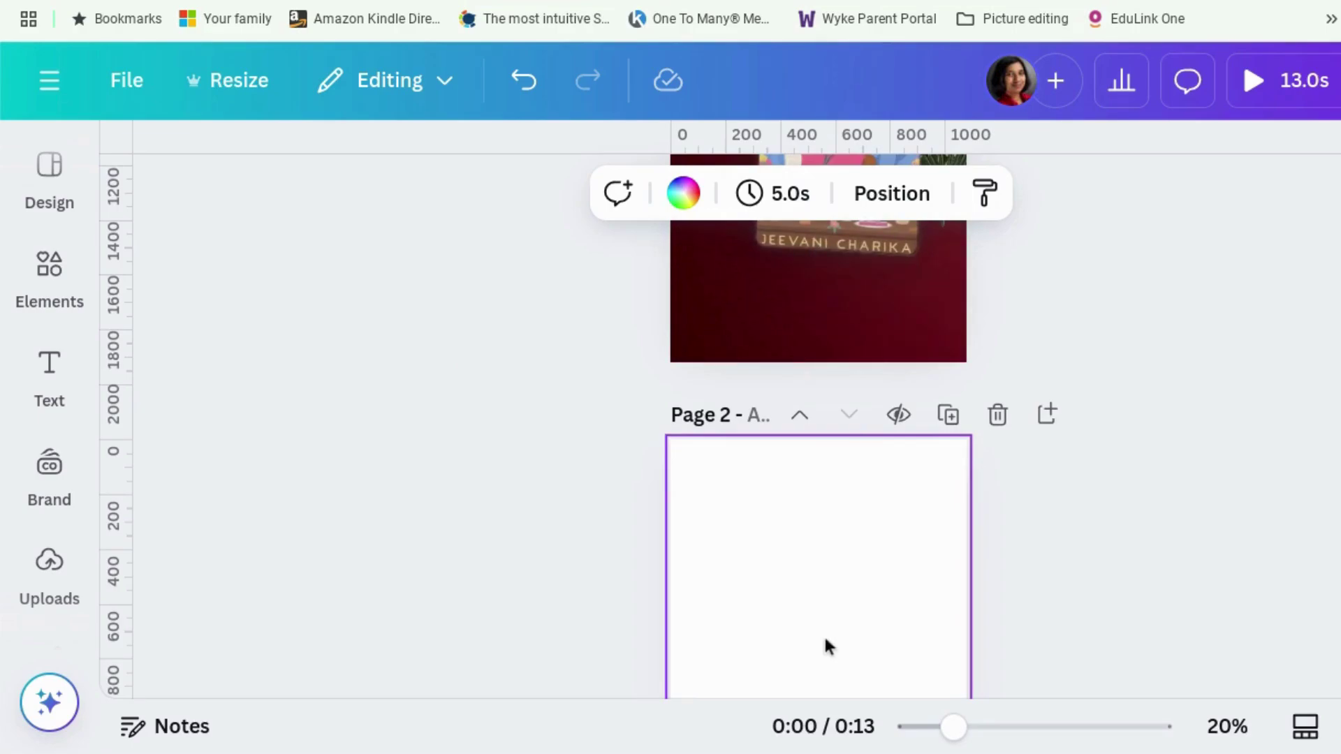
left_click(684, 193)
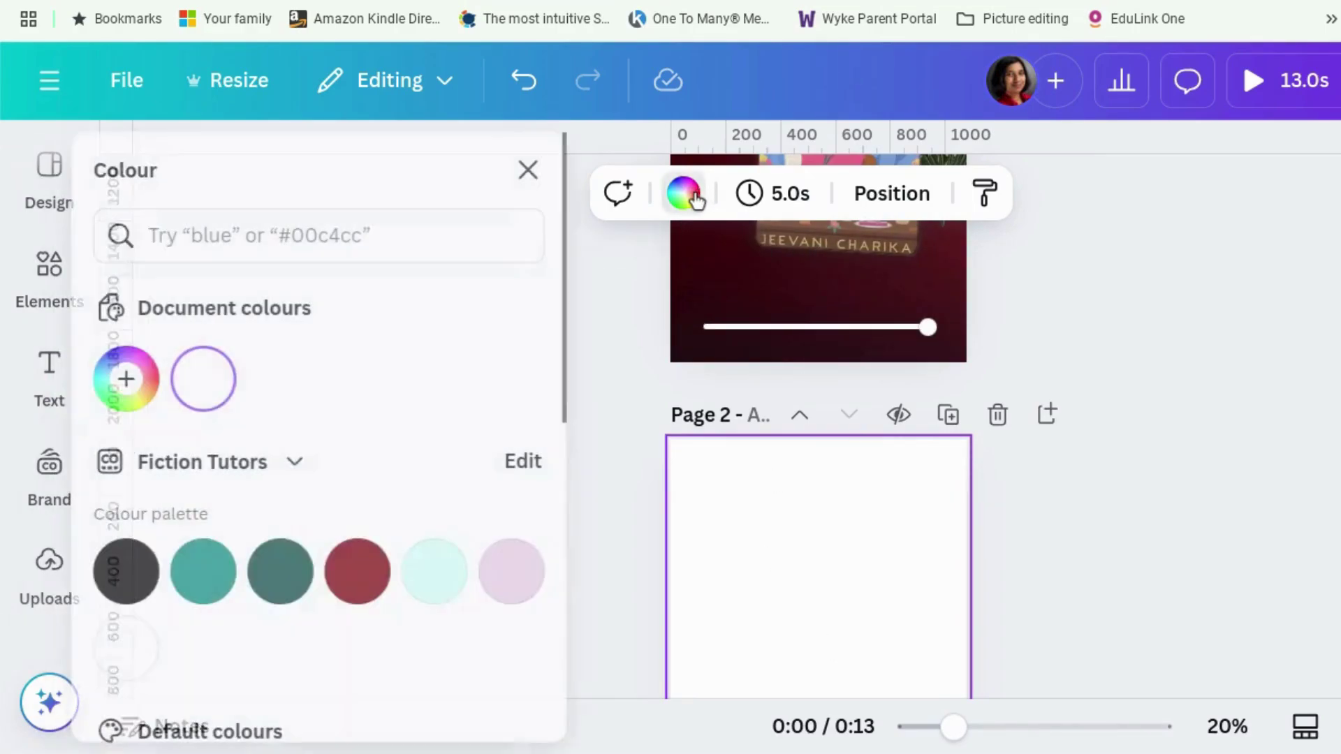
left_click(133, 395)
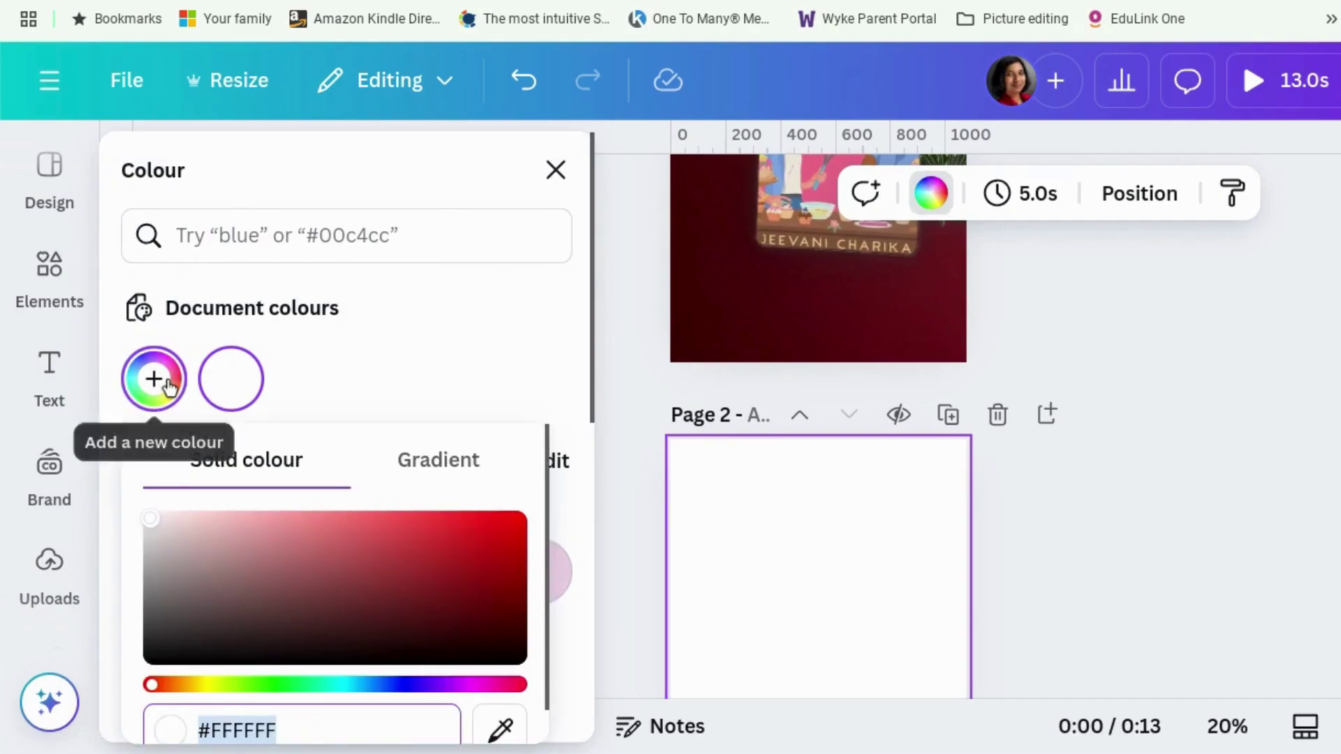
left_click(503, 732)
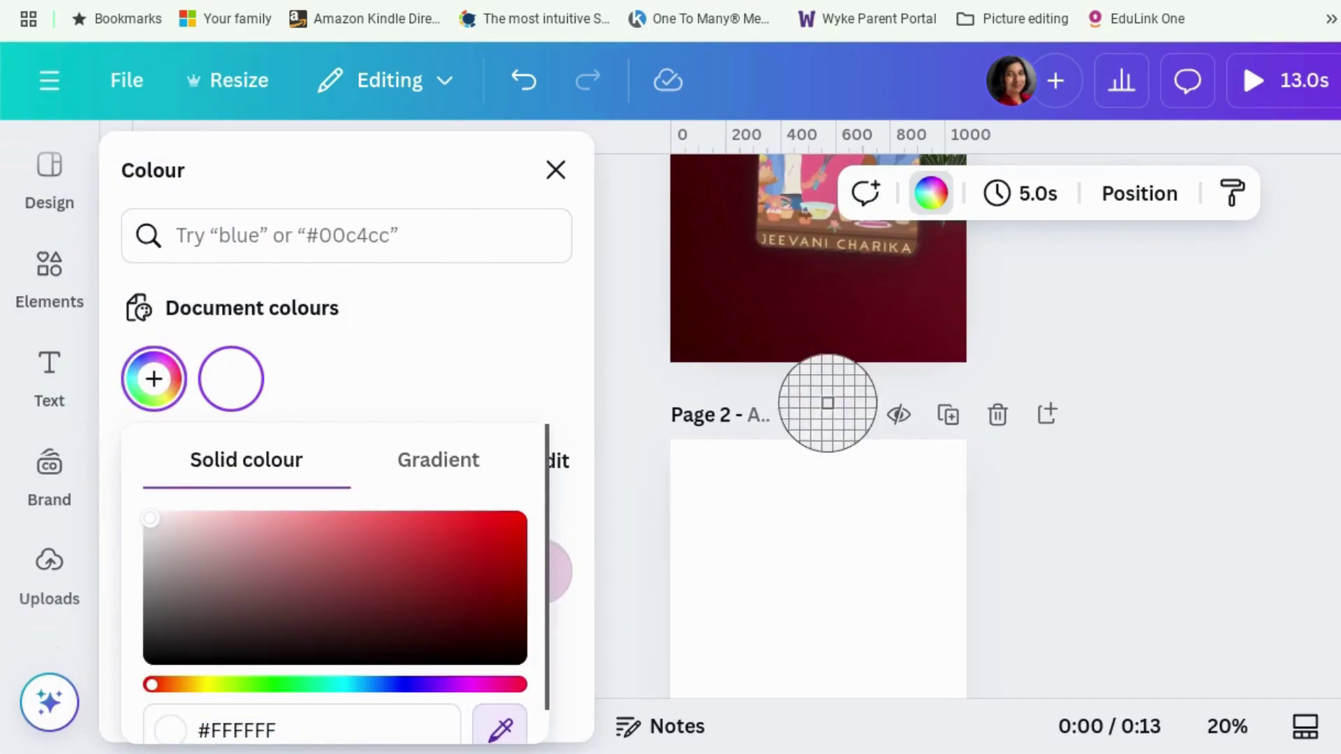
left_click(877, 316)
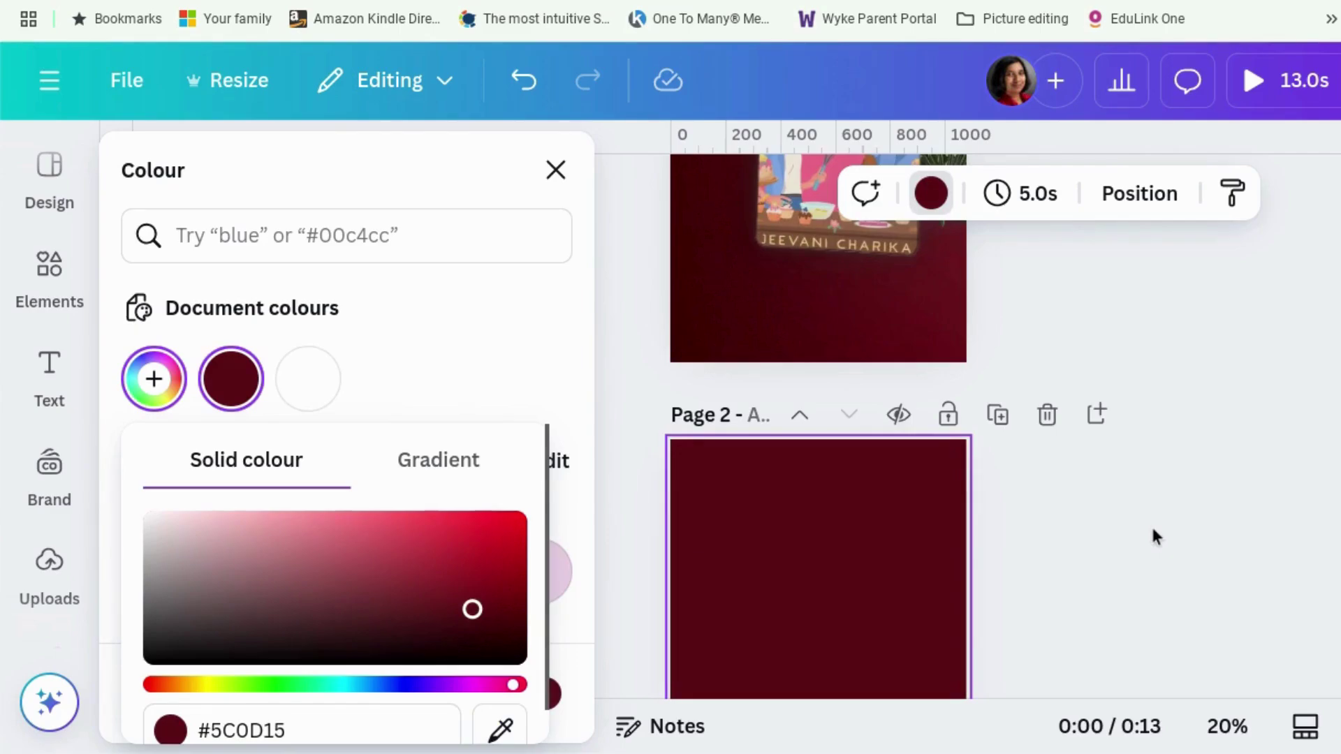
key("Escape")
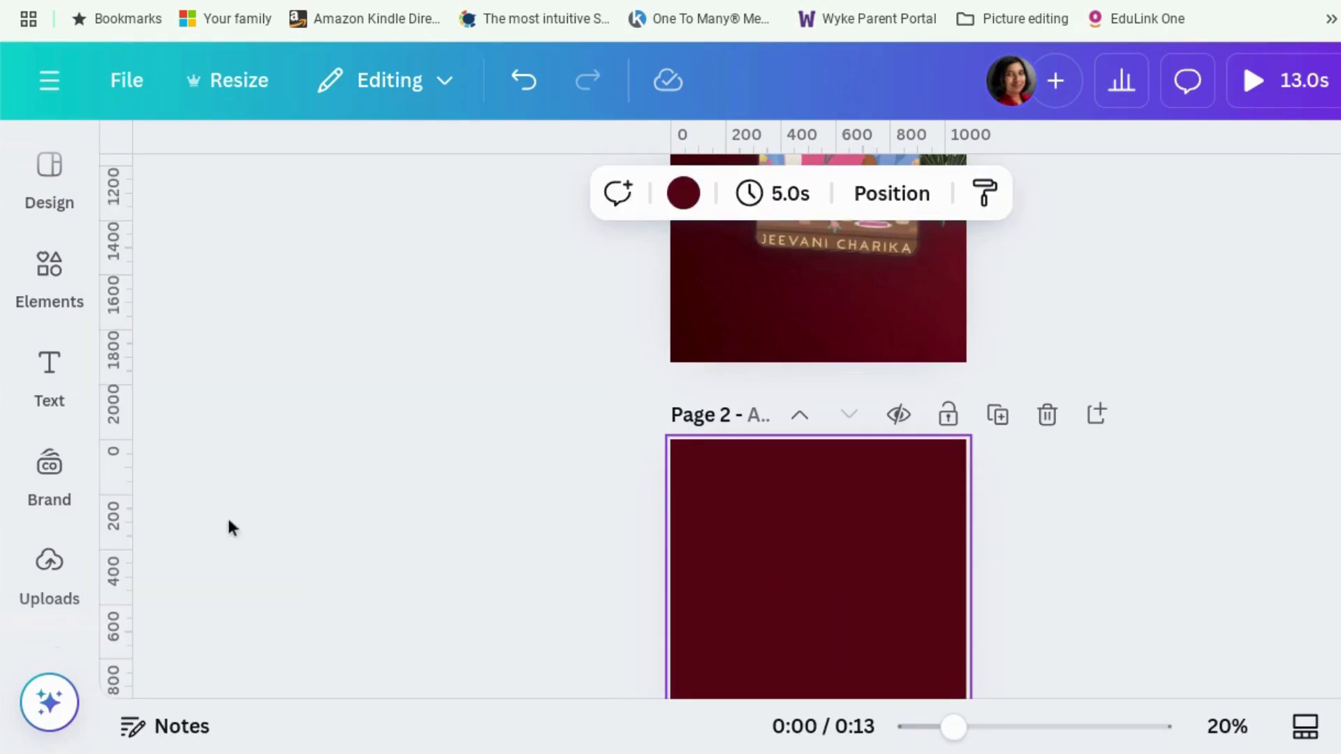
left_click(50, 565)
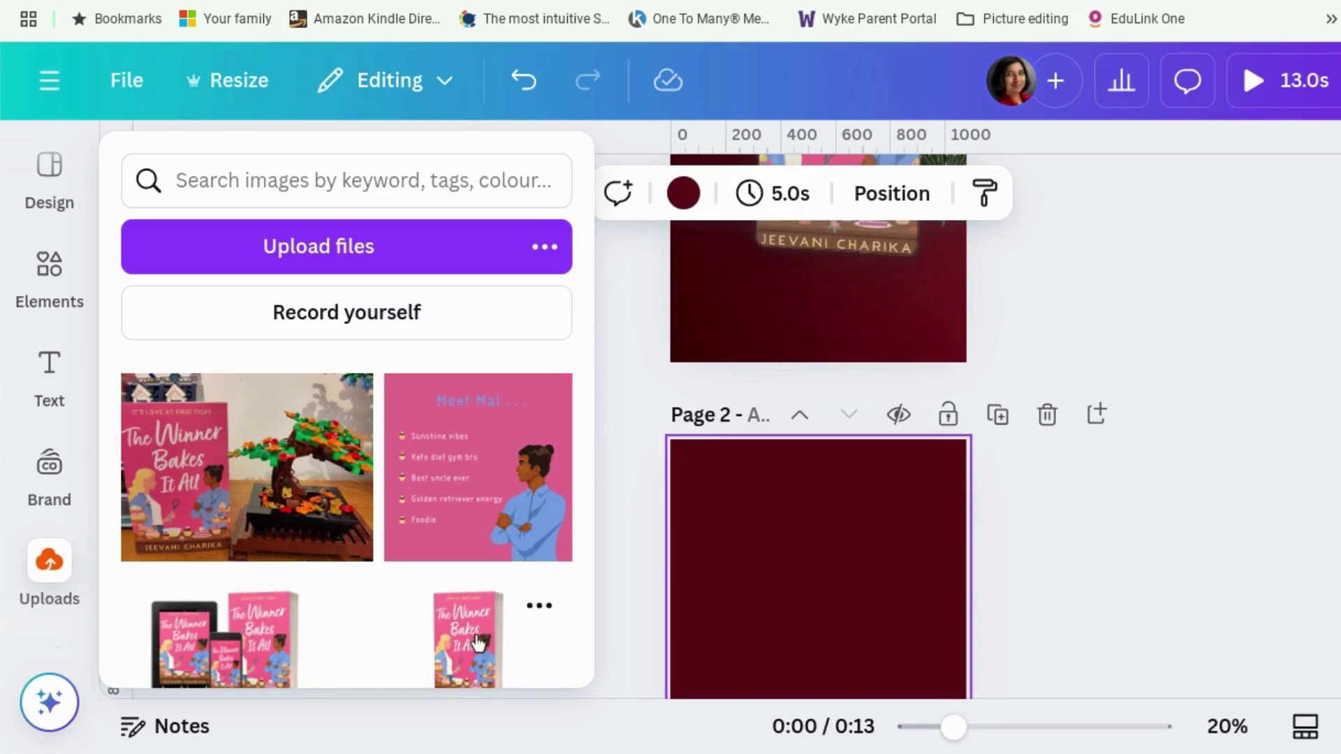
- Place the 3D book mockup on page 2, enlarged and positioned in the upper half
left_click(611, 637)
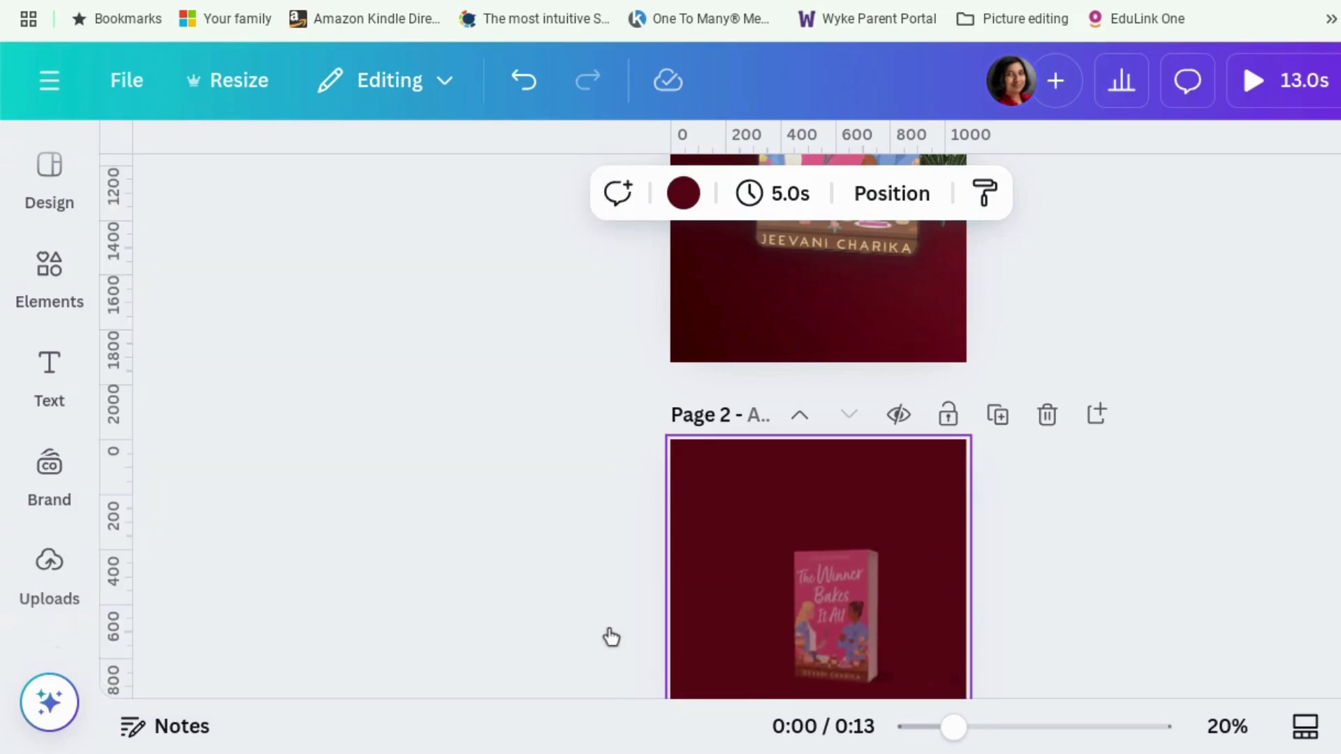
scroll(1151, 522, "down", 2)
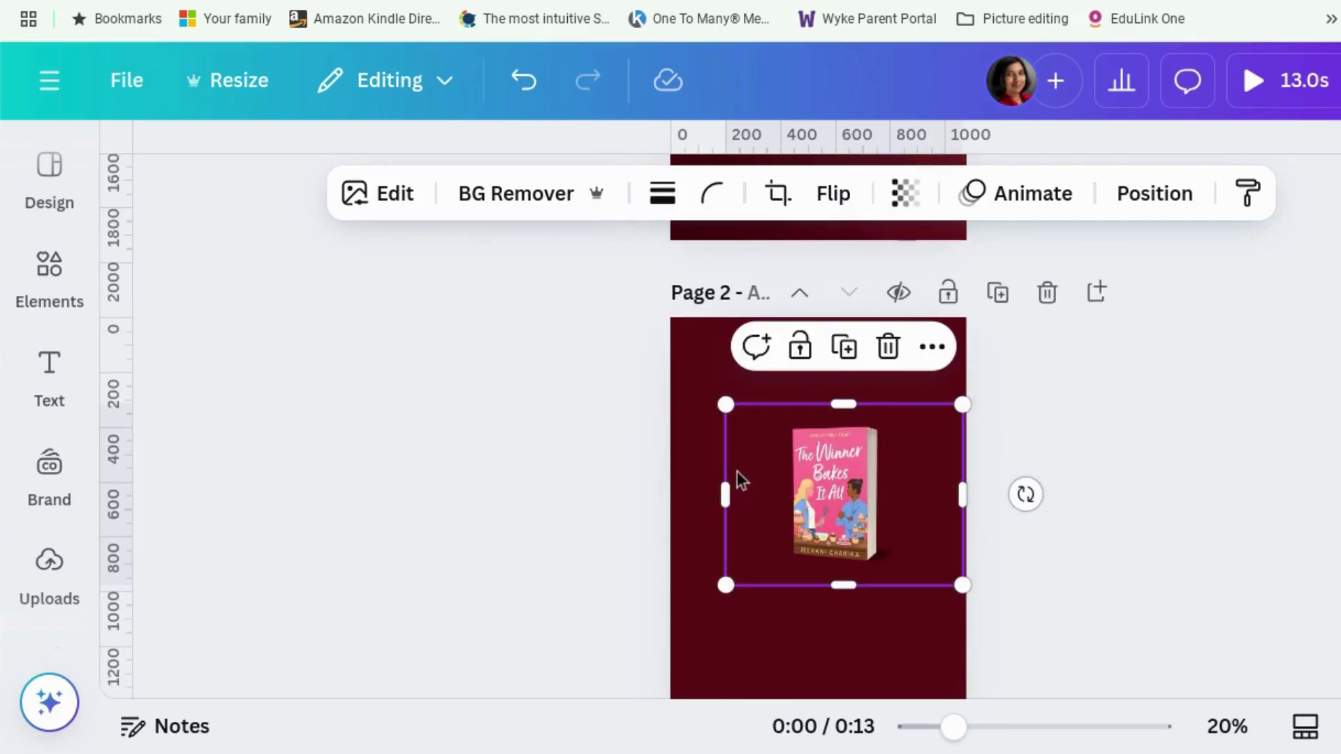
left_click_drag(725, 404, 612, 318)
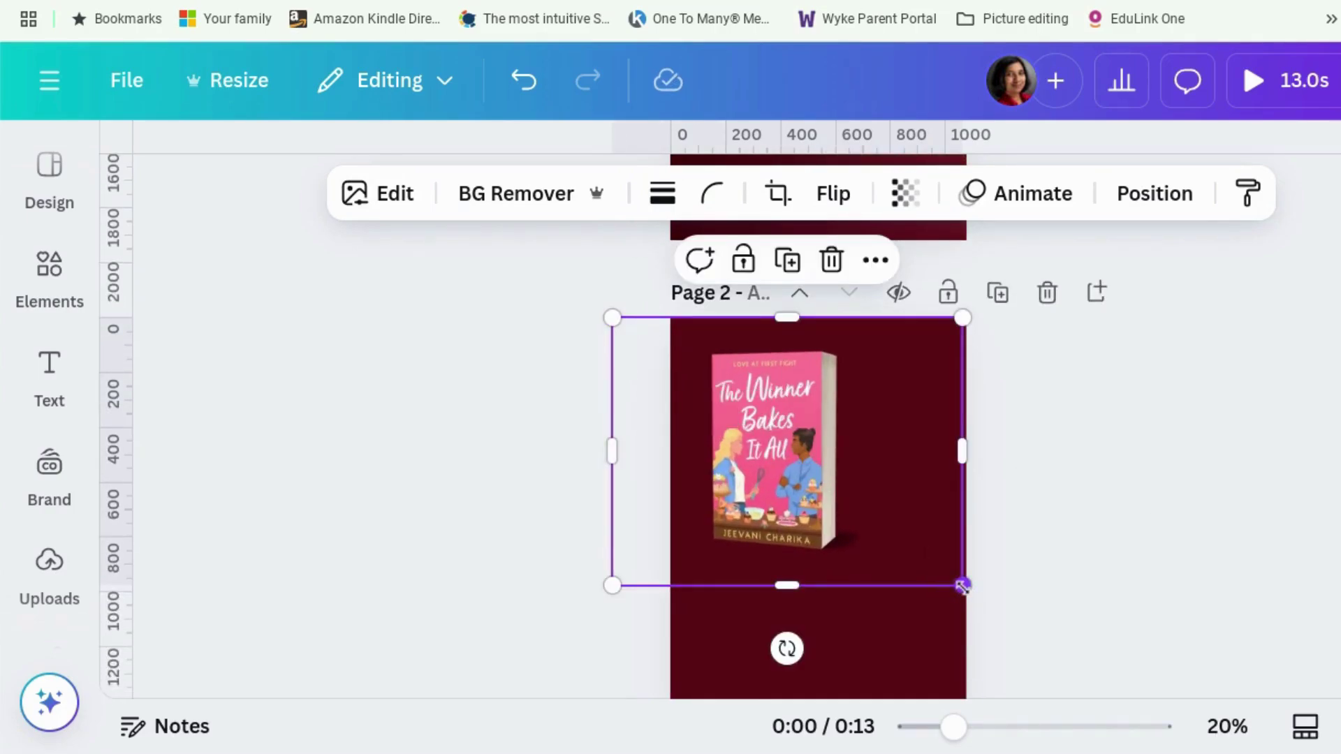
left_click_drag(961, 587, 1044, 637)
left_click_drag(835, 461, 844, 465)
left_click(1127, 447)
scroll(1126, 447, "down", 3)
left_click_drag(810, 311, 811, 365)
left_click(1175, 416)
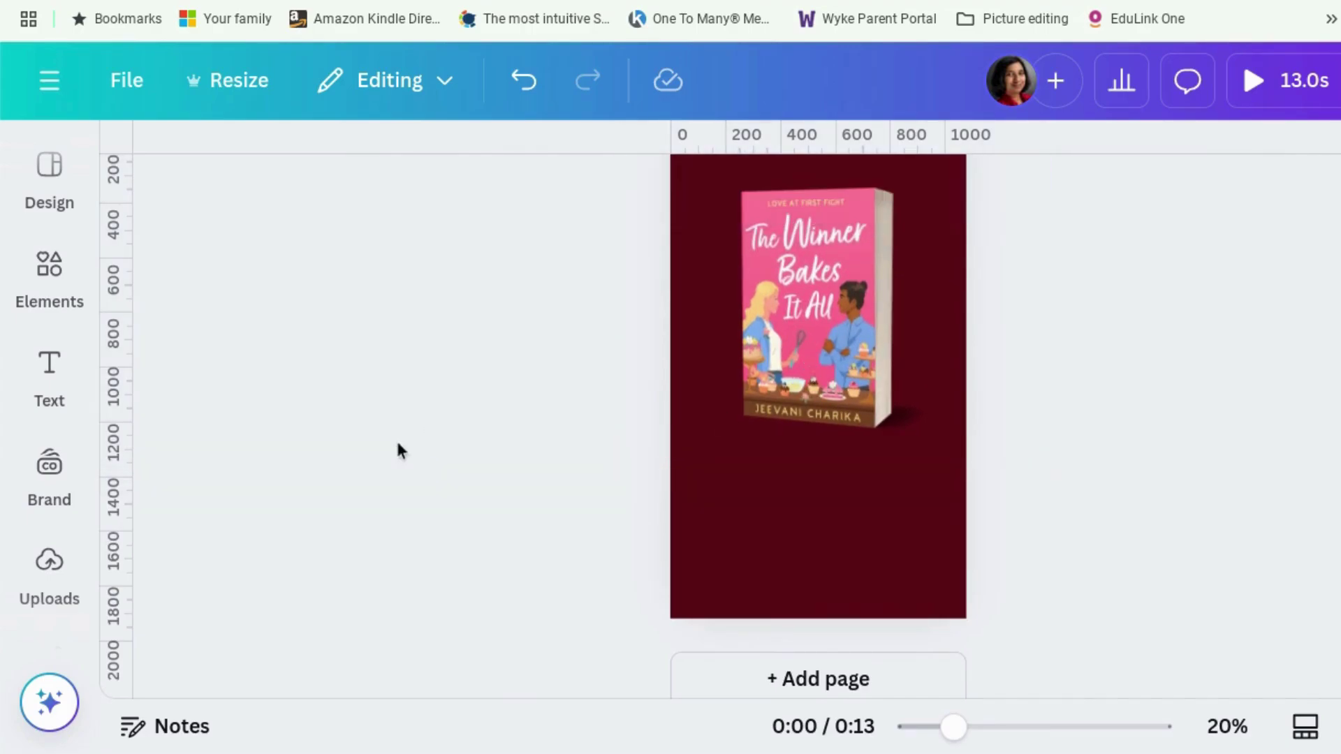
- Add the red BUY NOW graphic from the 'buy now' results, enlarged below the book
left_click(69, 363)
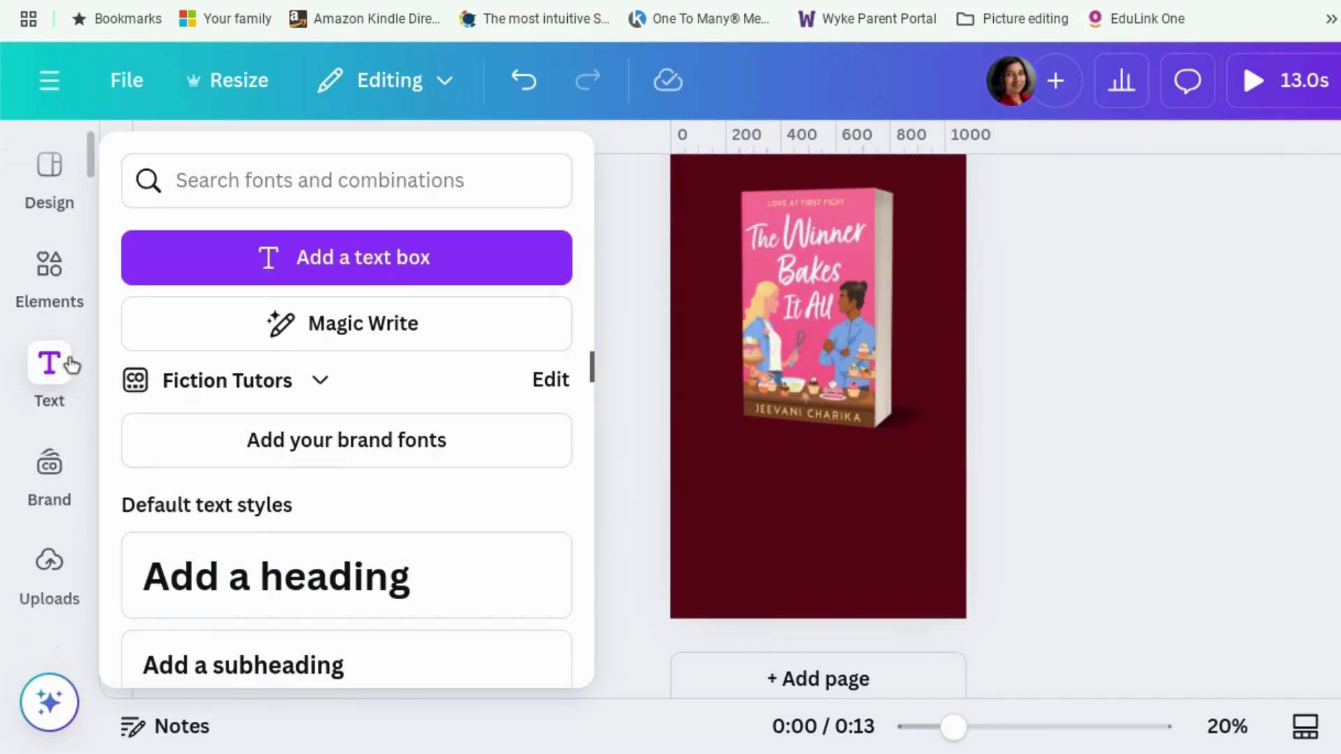
left_click(40, 290)
left_click(305, 180)
key("Return")
scroll(379, 384, "down", 1)
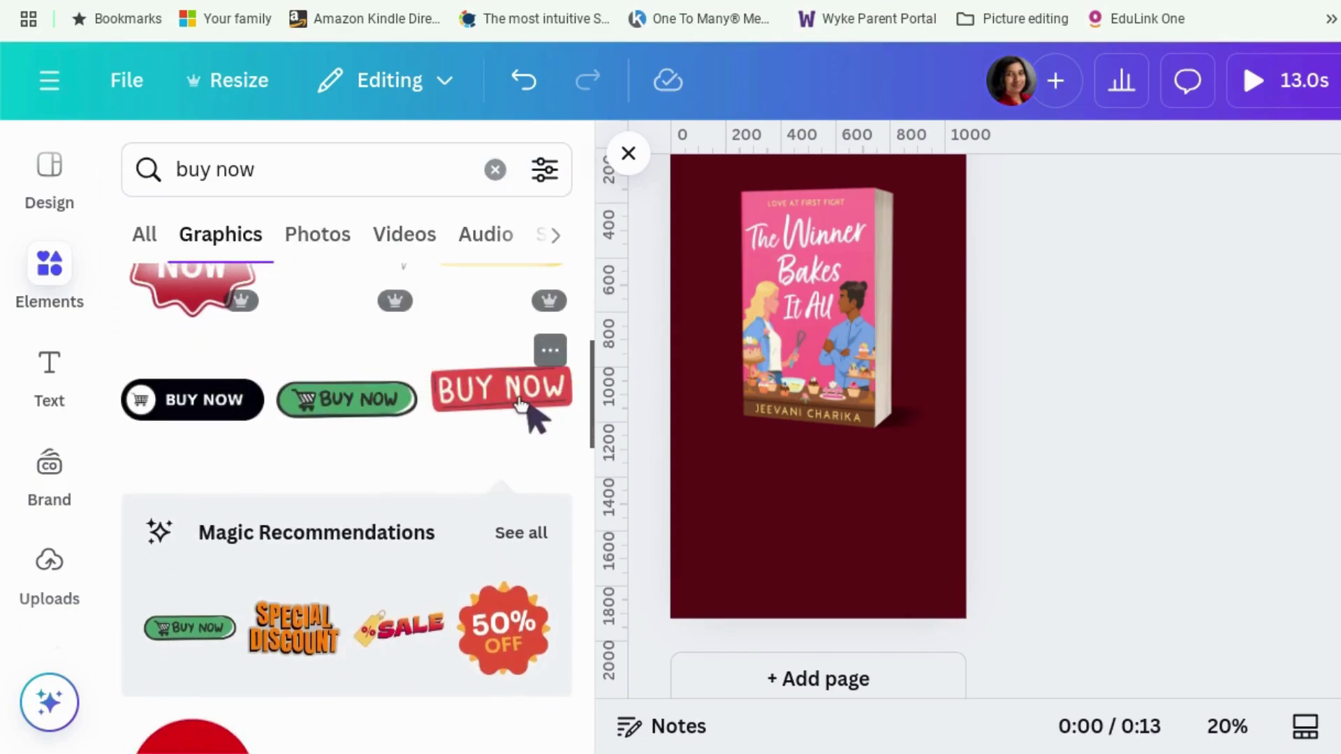
left_click(538, 412)
left_click_drag(857, 381, 835, 541)
left_click_drag(855, 489, 923, 455)
left_click_drag(737, 545, 711, 558)
- Recolour the BUY NOW graphic: yellow background, red lettering and pink arrow
left_click(848, 200)
scroll(383, 476, "down", 5)
scroll(488, 503, "down", 1)
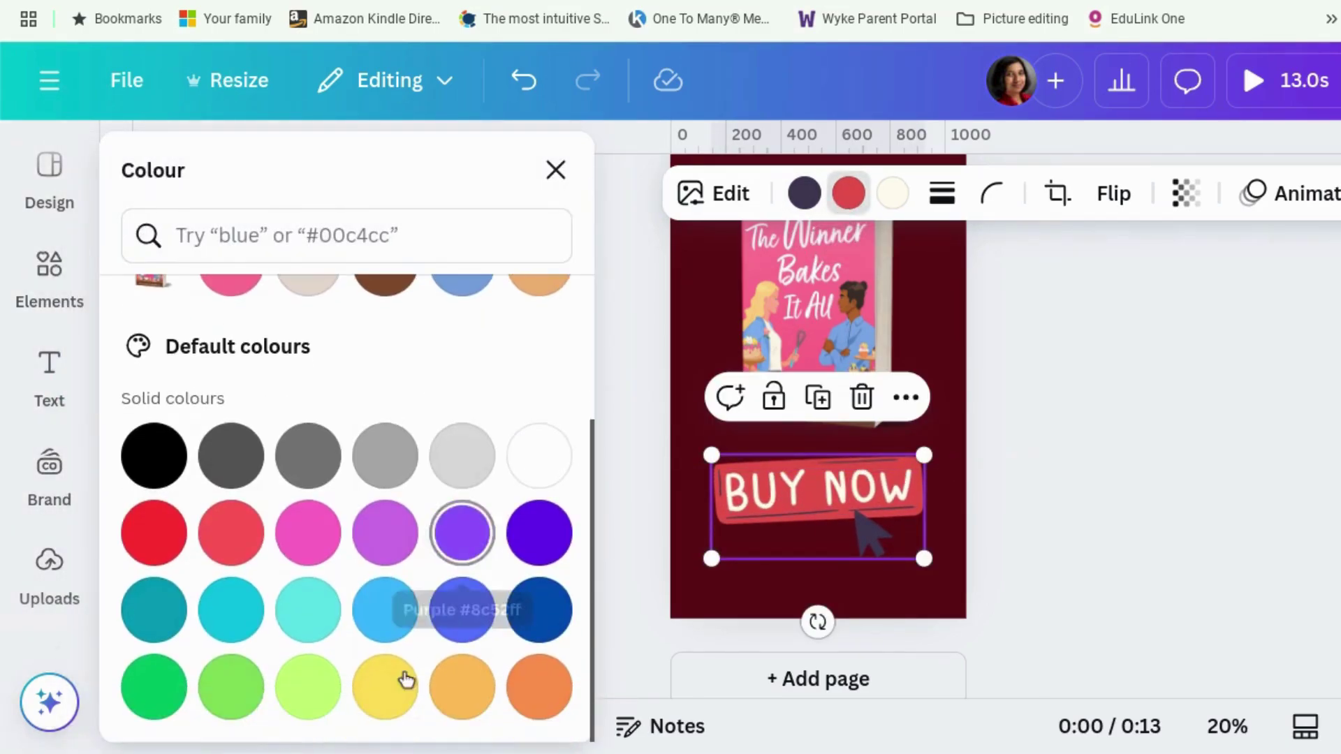
left_click(383, 688)
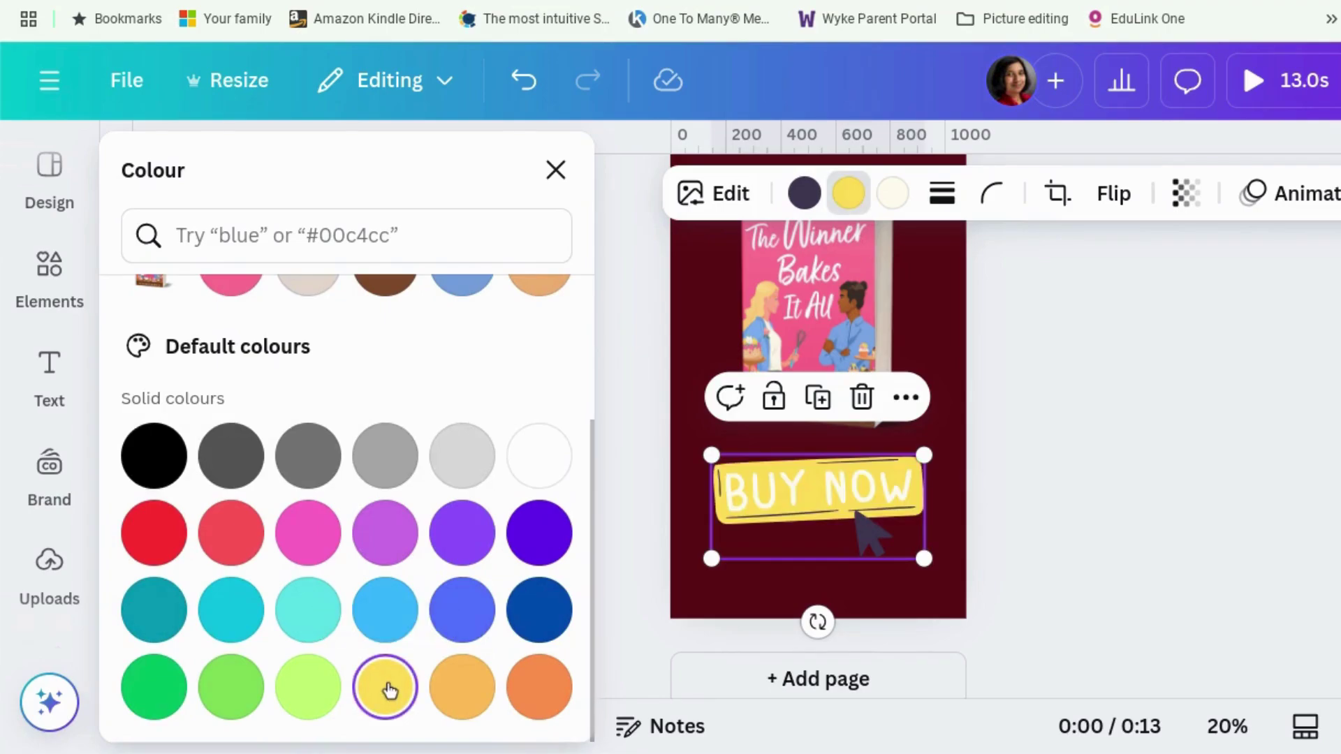
left_click(897, 195)
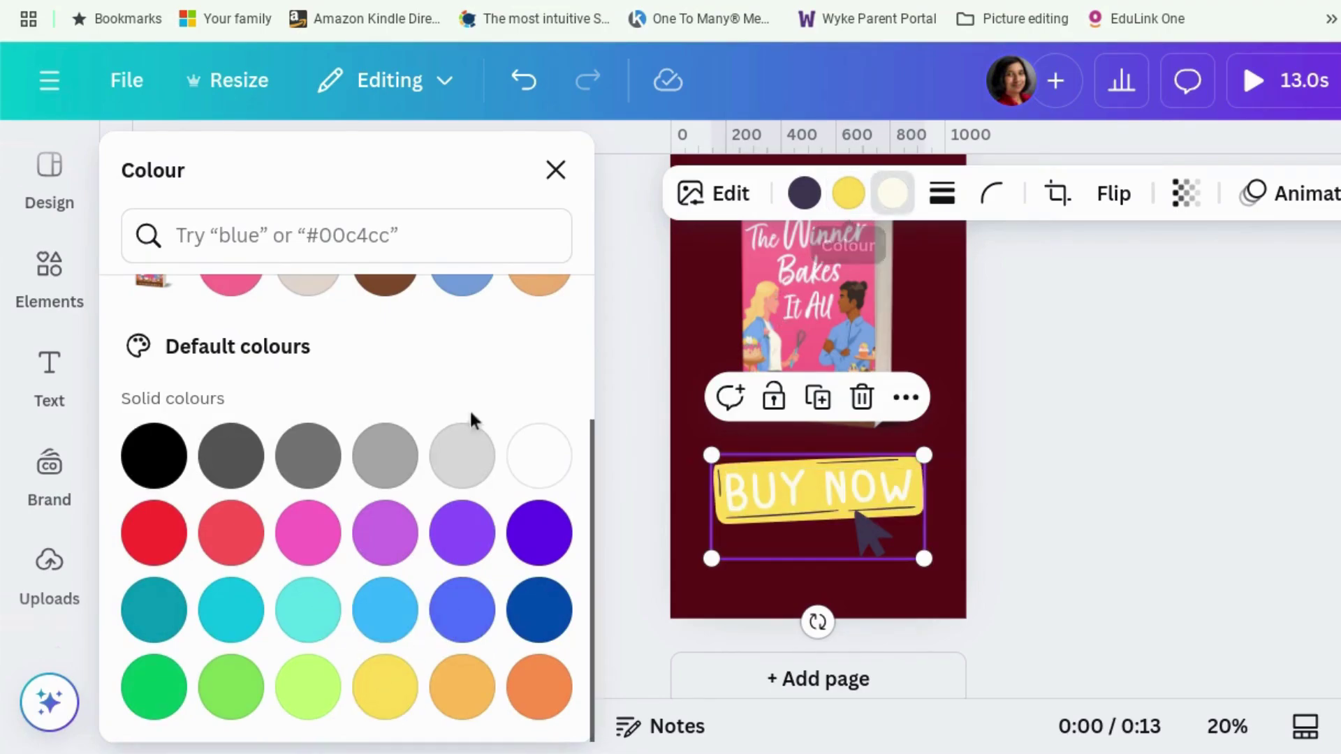
left_click(162, 544)
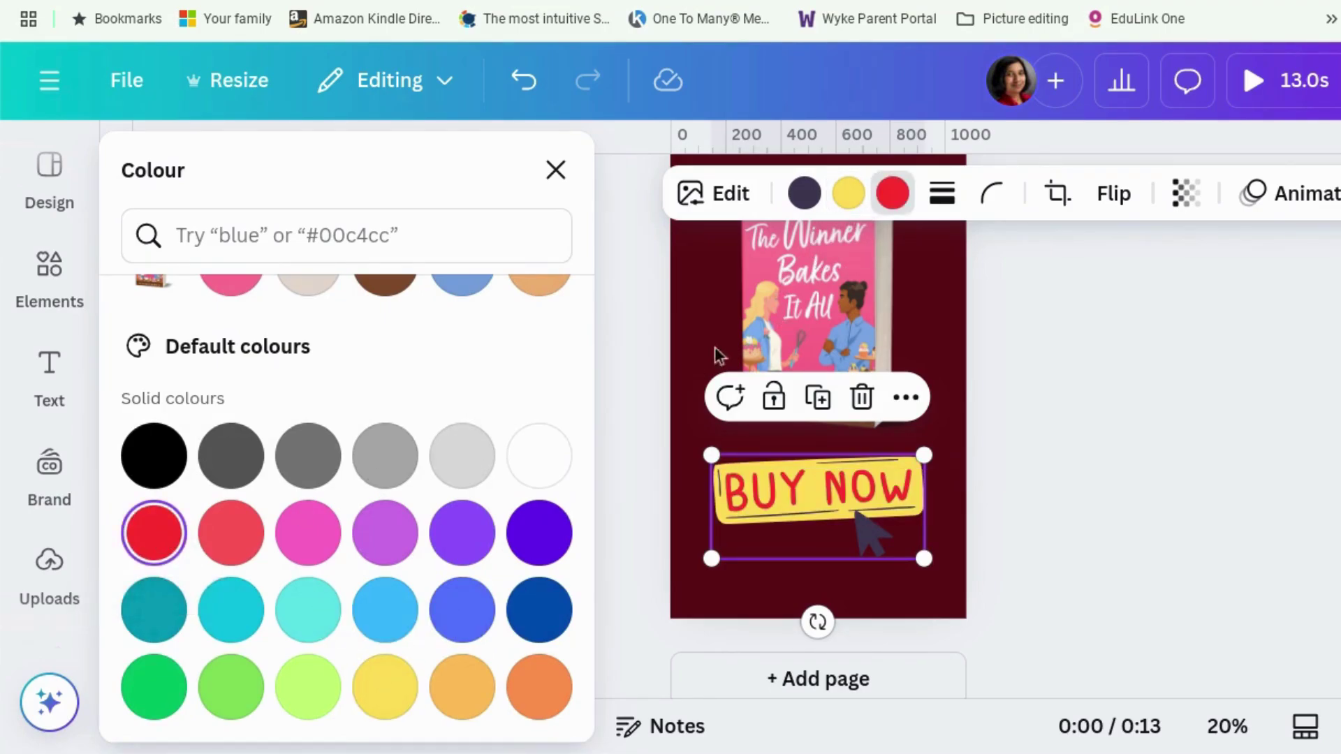
left_click(802, 196)
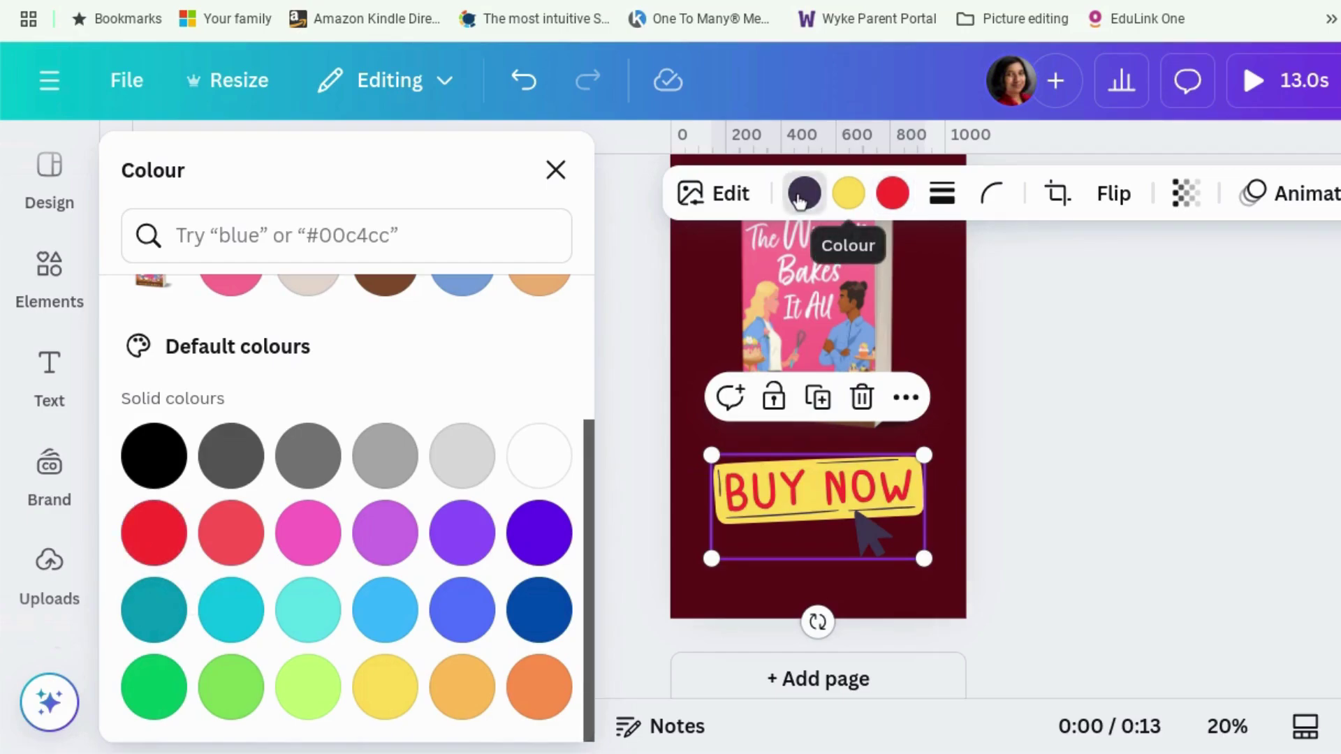
scroll(243, 454, "up", 3)
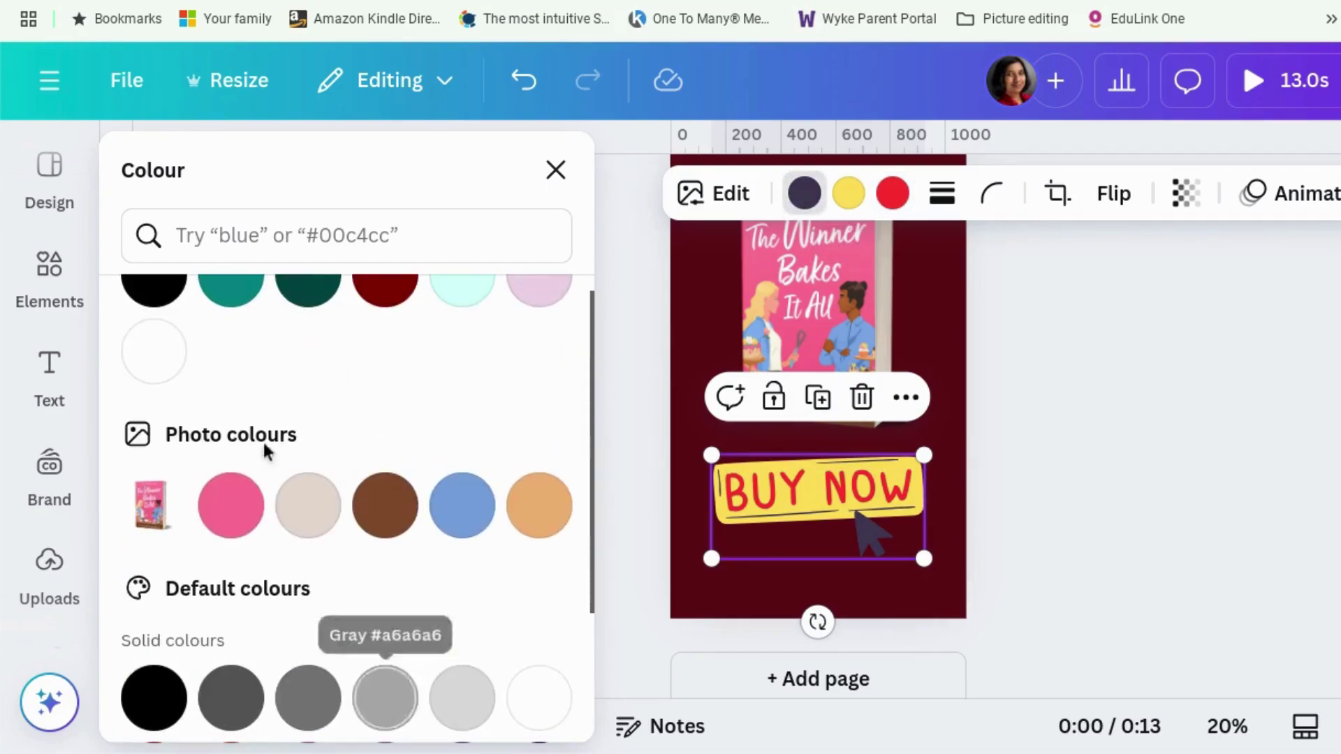
left_click(229, 524)
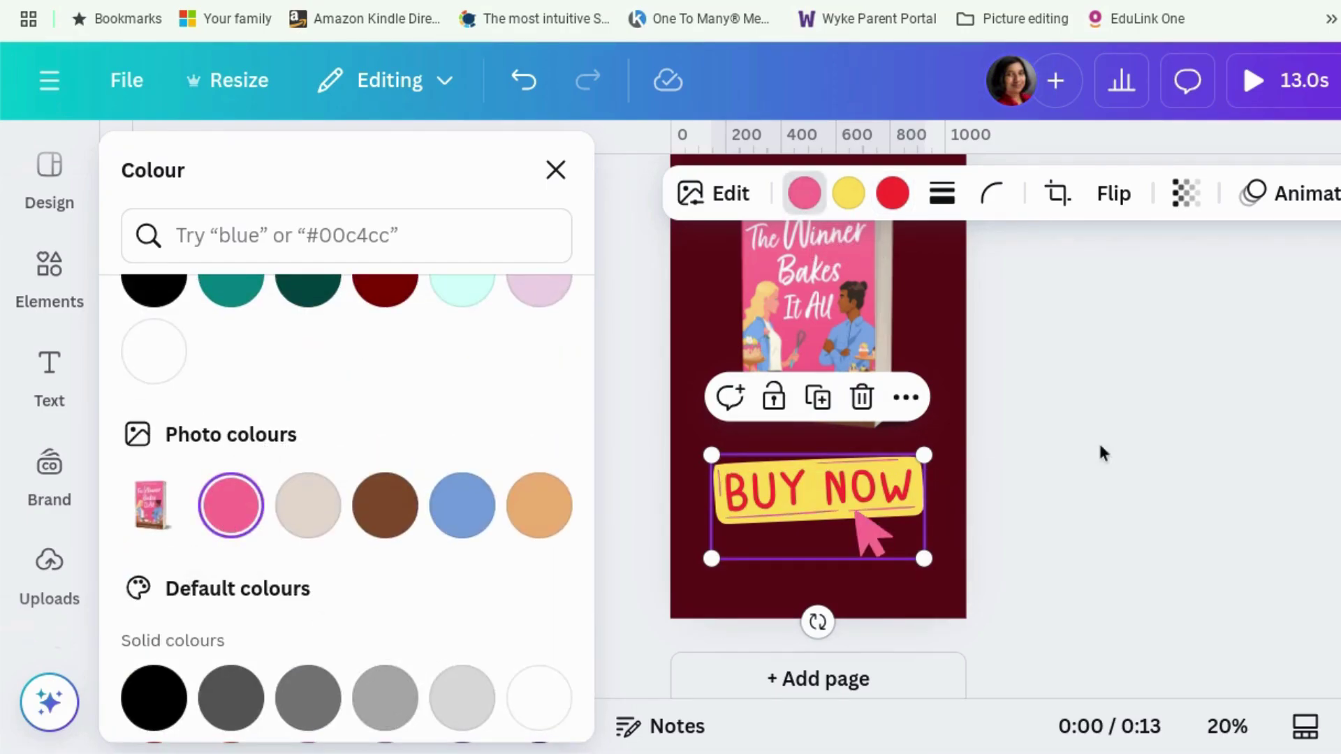
left_click(1152, 458)
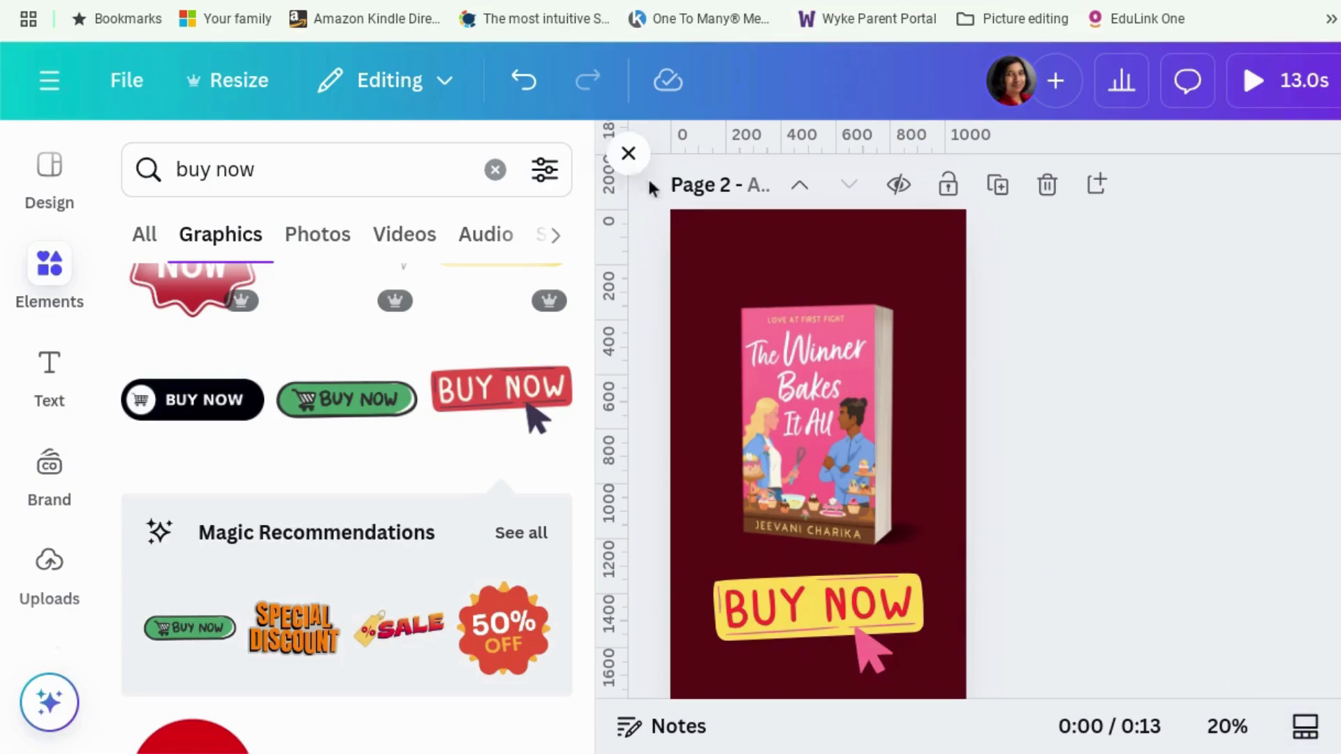
- Trim the gift-tag clip in the timeline down to 3.8 seconds
left_click(626, 157)
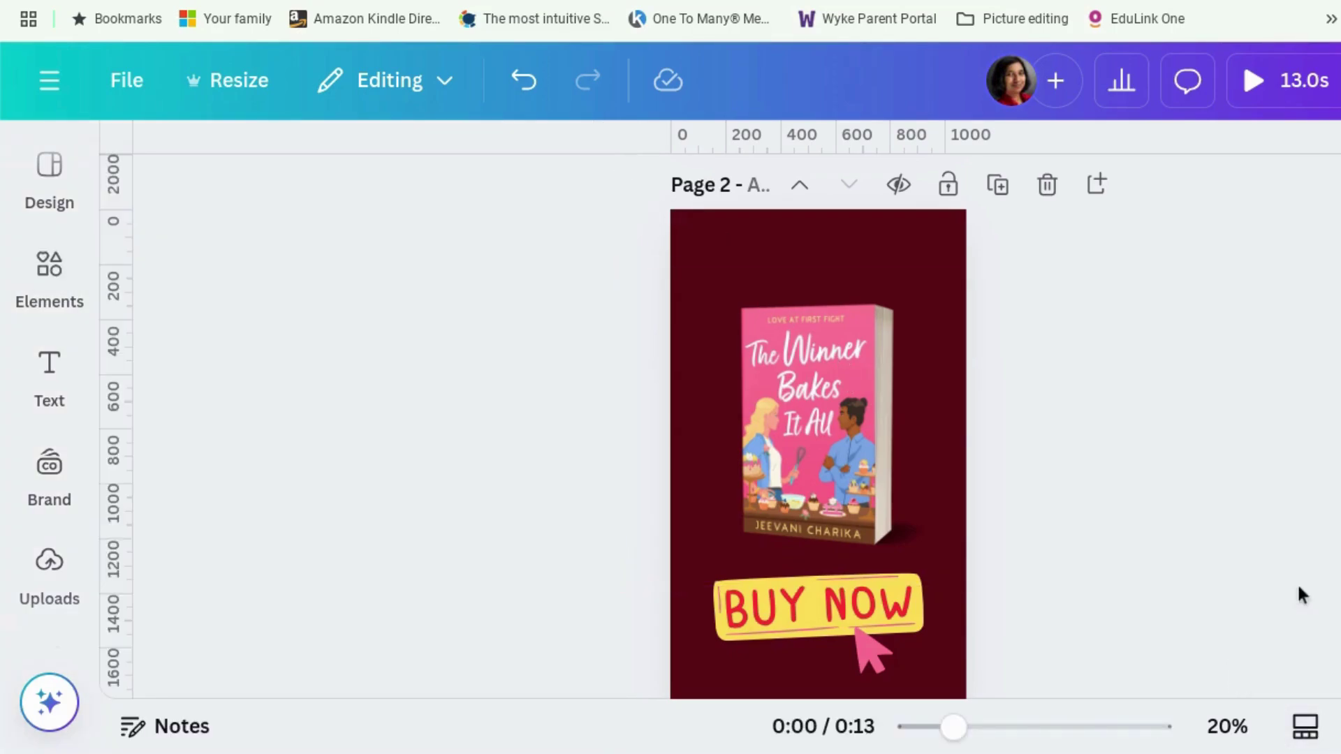
left_click(1304, 727)
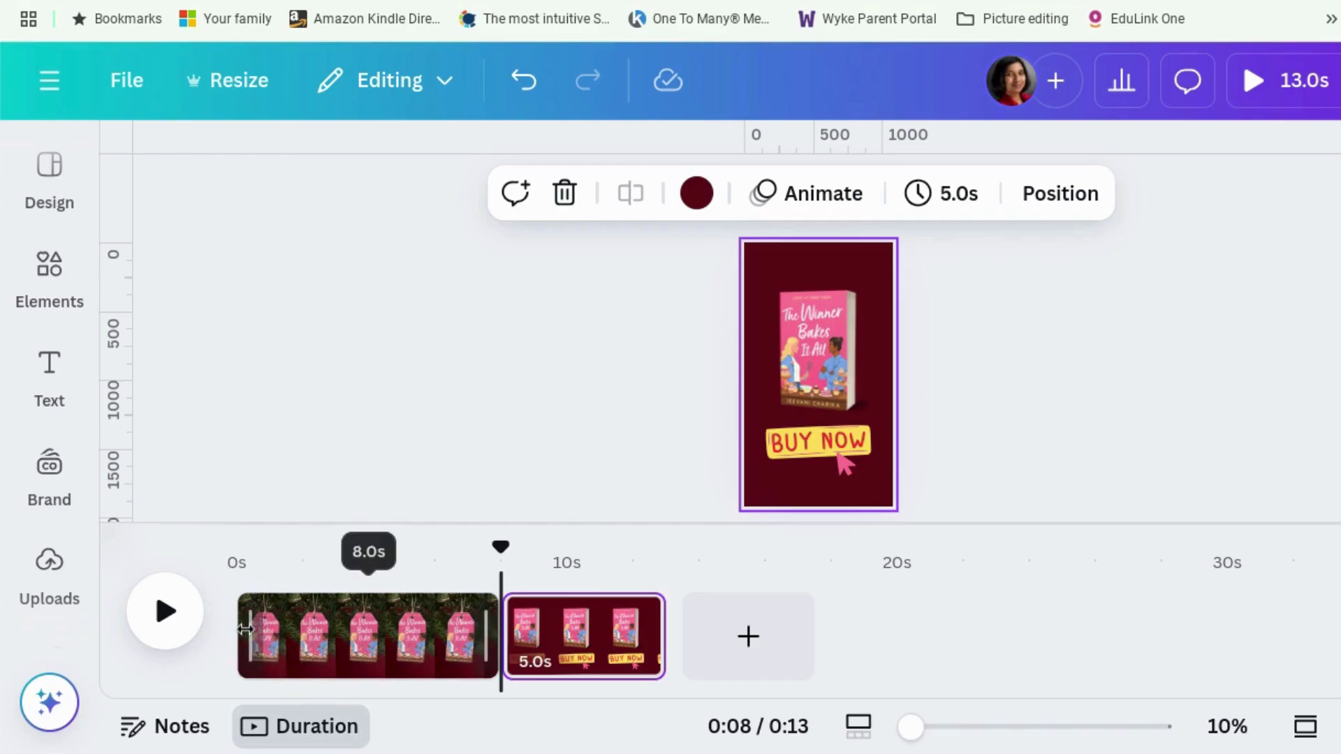
left_click_drag(271, 629, 359, 629)
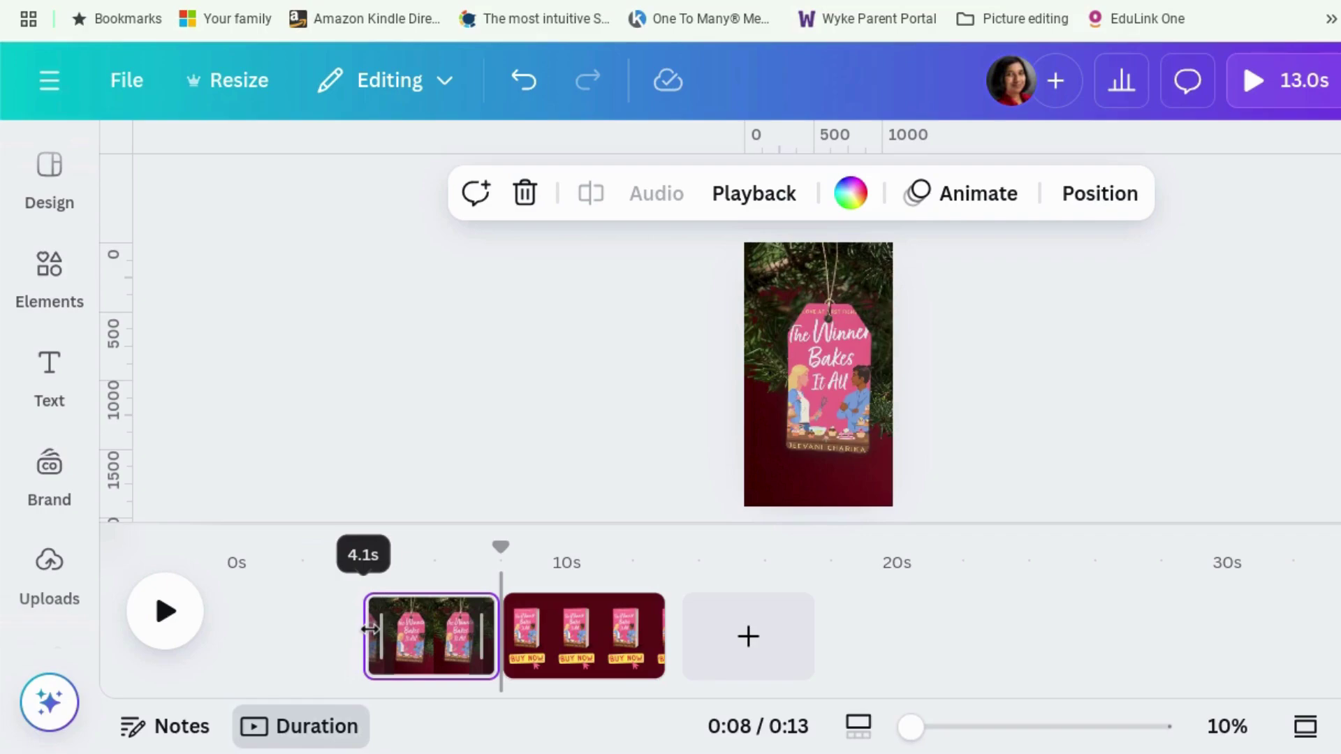
left_click_drag(373, 630, 373, 630)
left_click(275, 652)
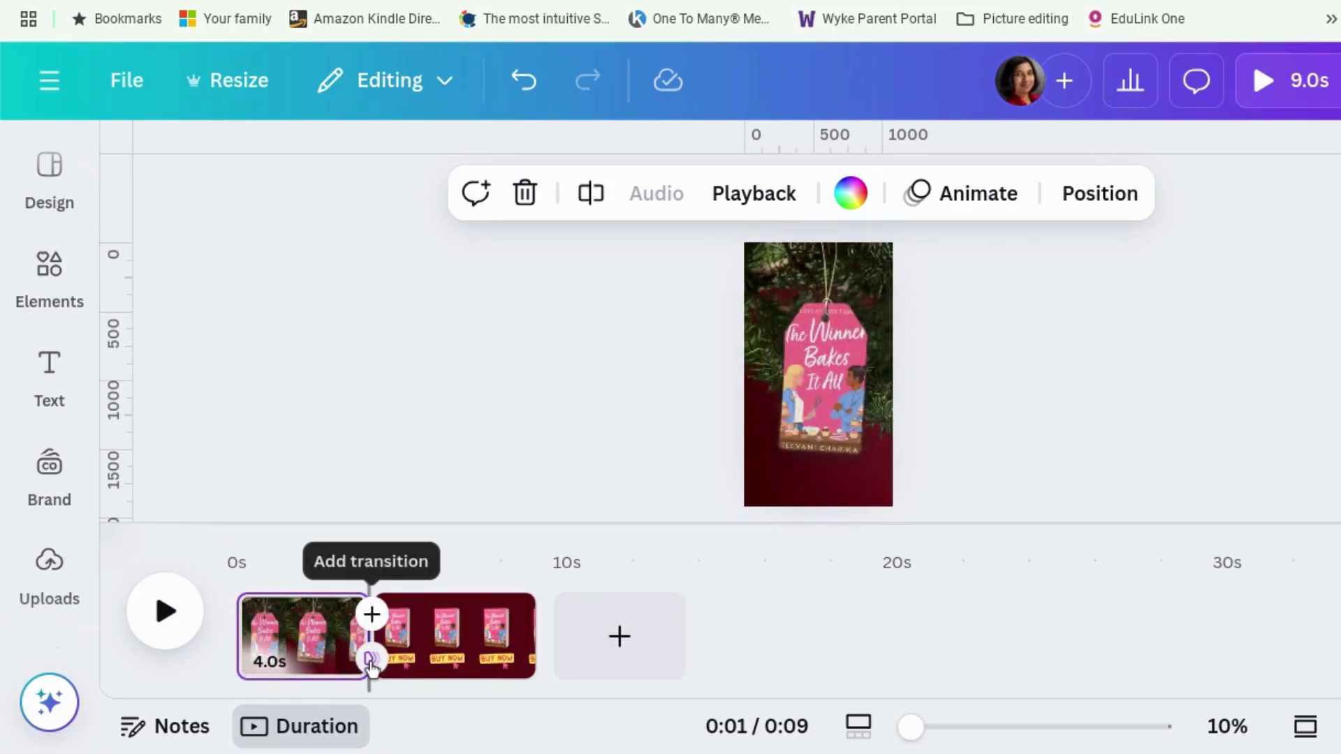
- Add a Dissolve transition into the BUY NOW page and preview the 8.5s video full screen
left_click(371, 660)
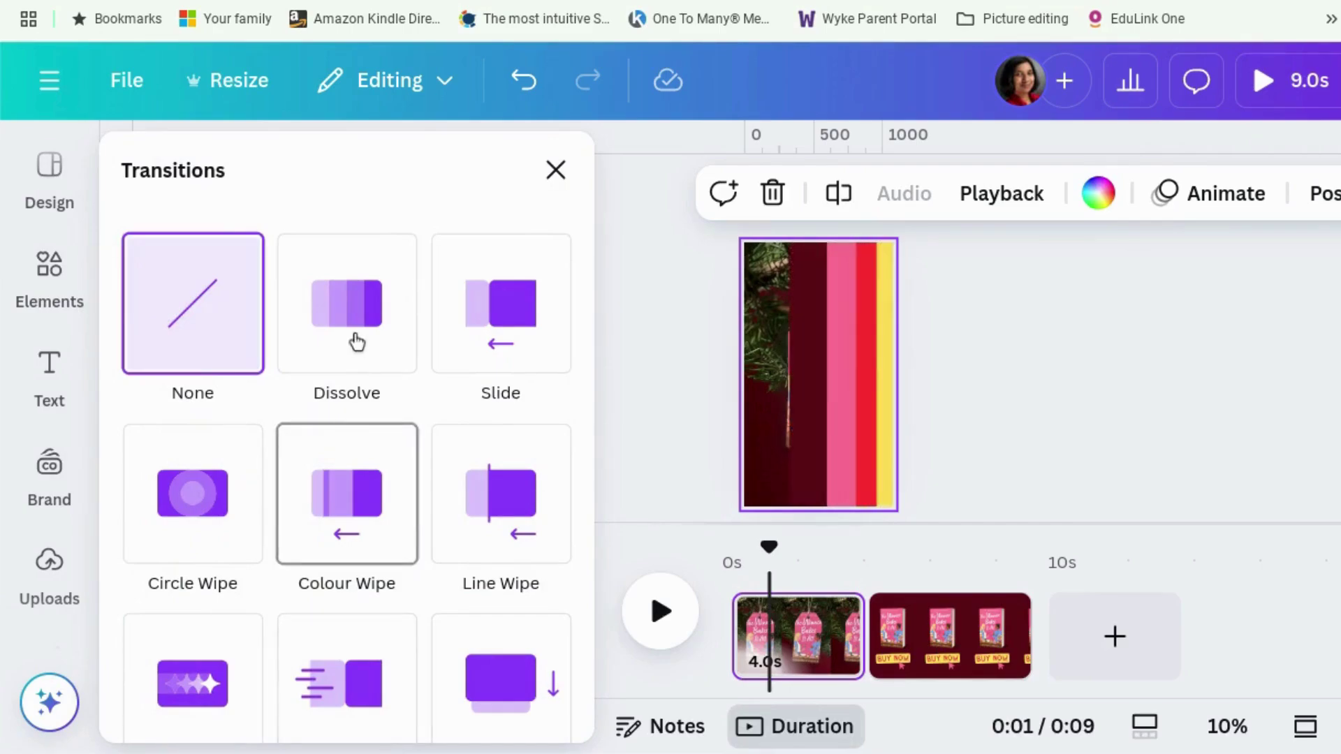
left_click(357, 342)
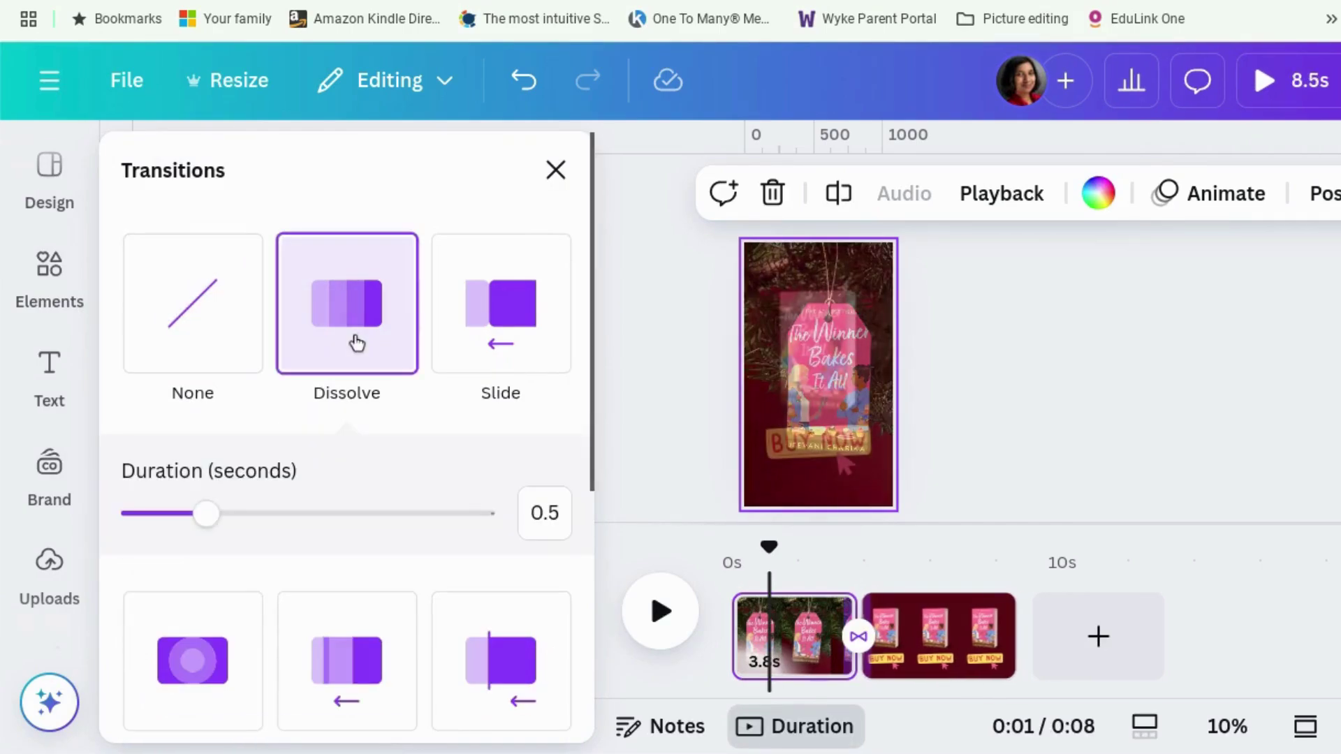
left_click(1250, 440)
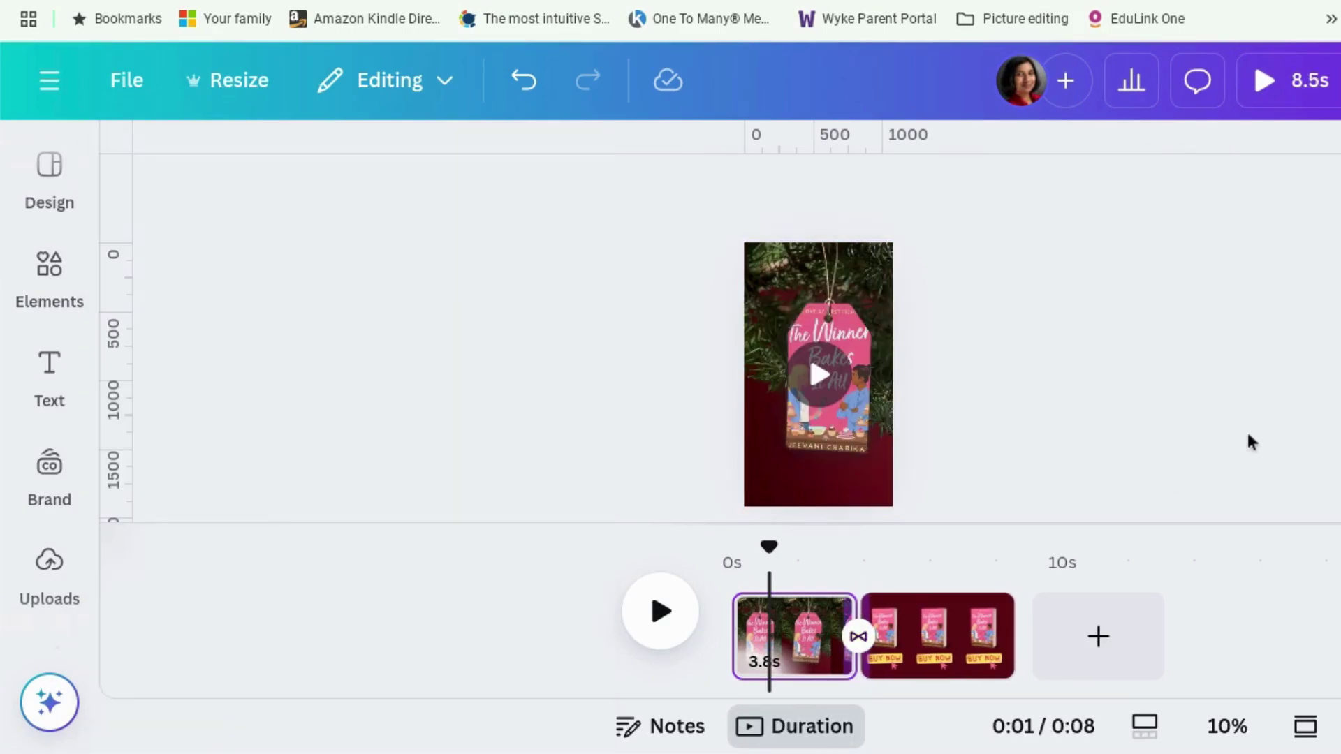
left_click(1324, 100)
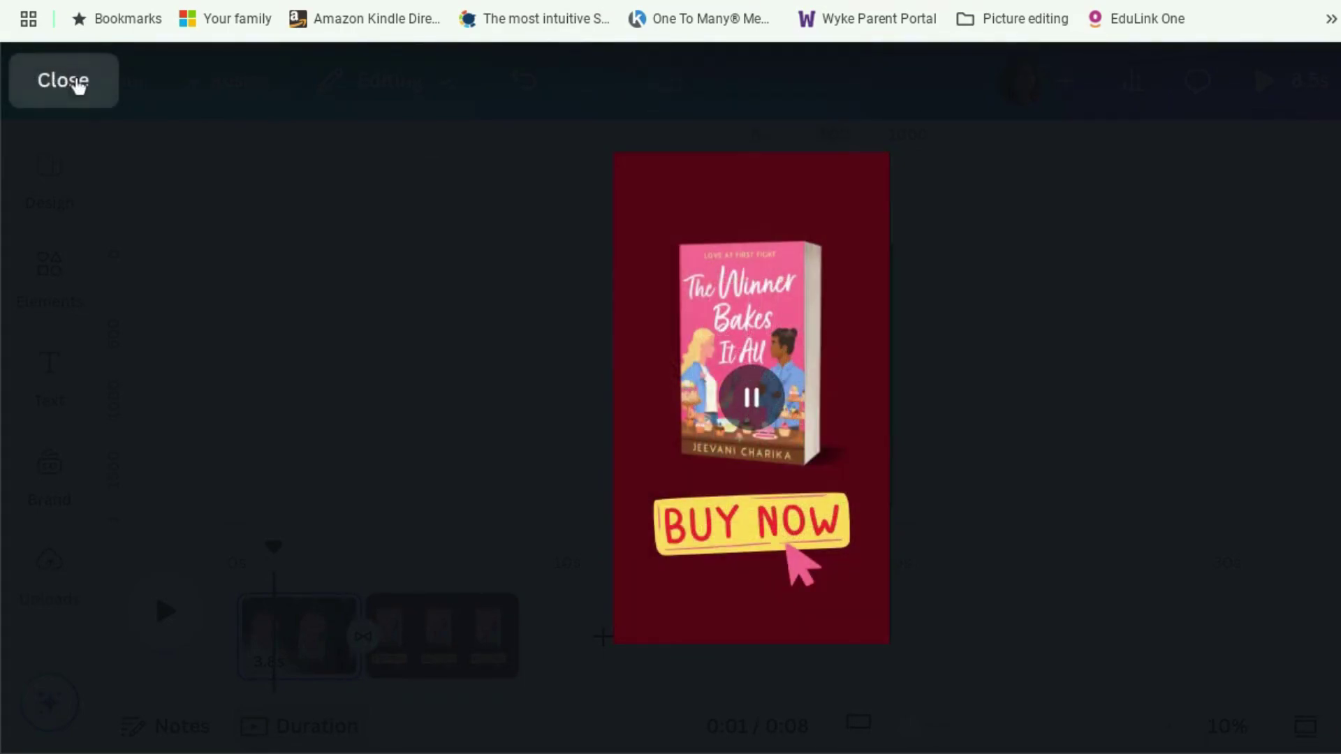
- Add a size-142 text box reading 'Books make great gifts' to the gift-tag page
left_click(71, 82)
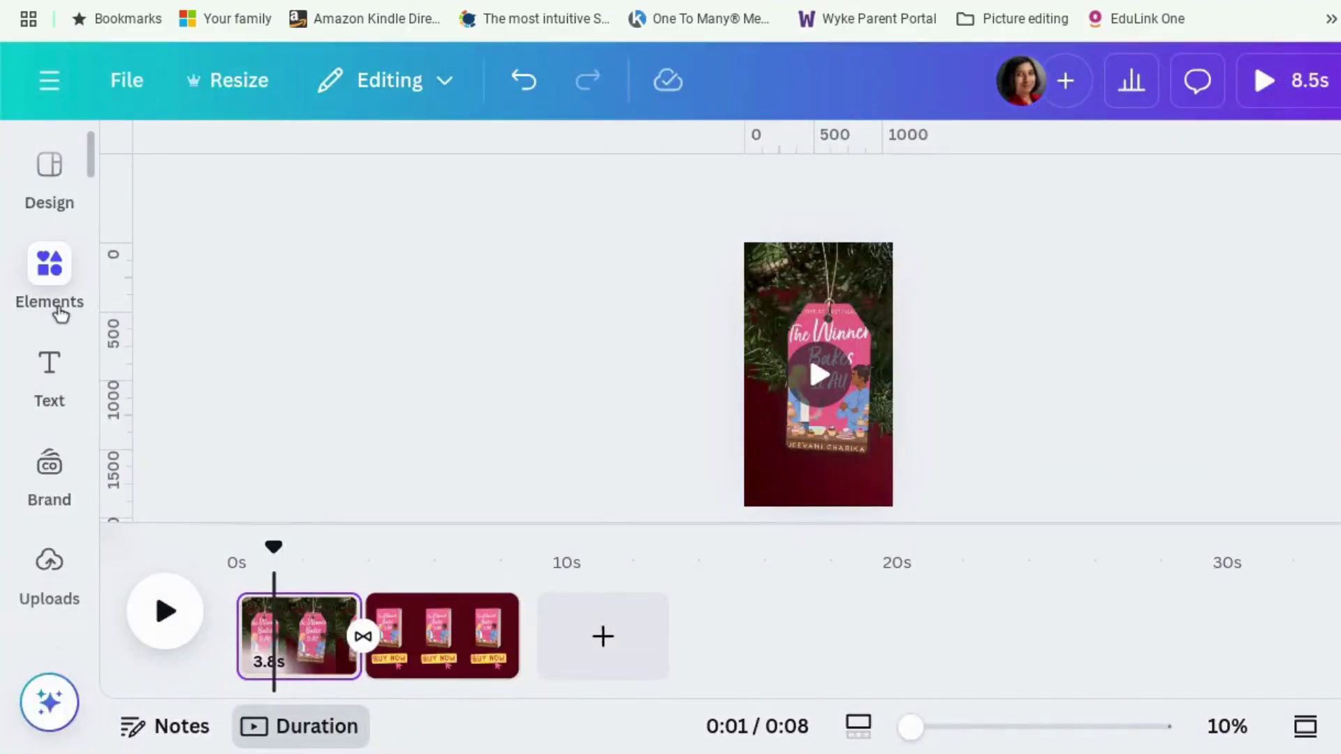
left_click(51, 294)
left_click(49, 373)
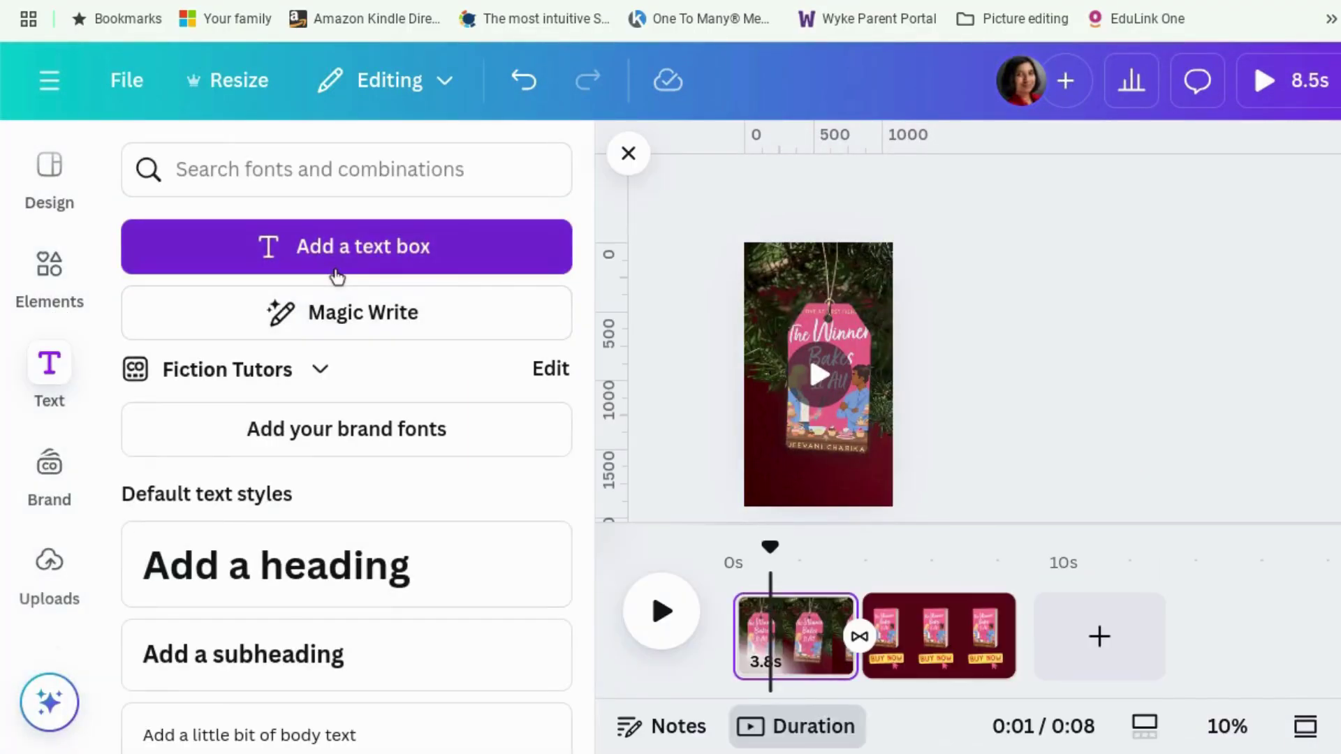
left_click(337, 277)
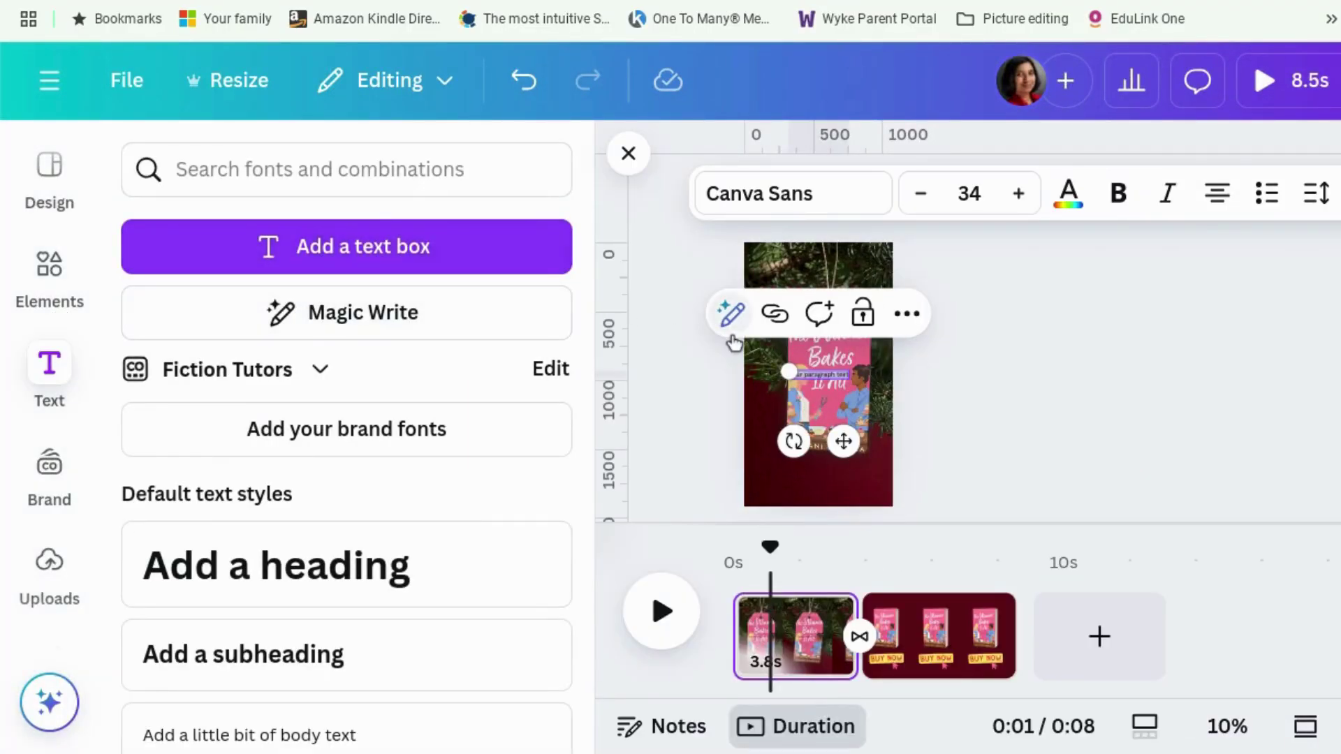
left_click_drag(785, 368, 628, 345)
type("Boo")
type("ks make great gifts")
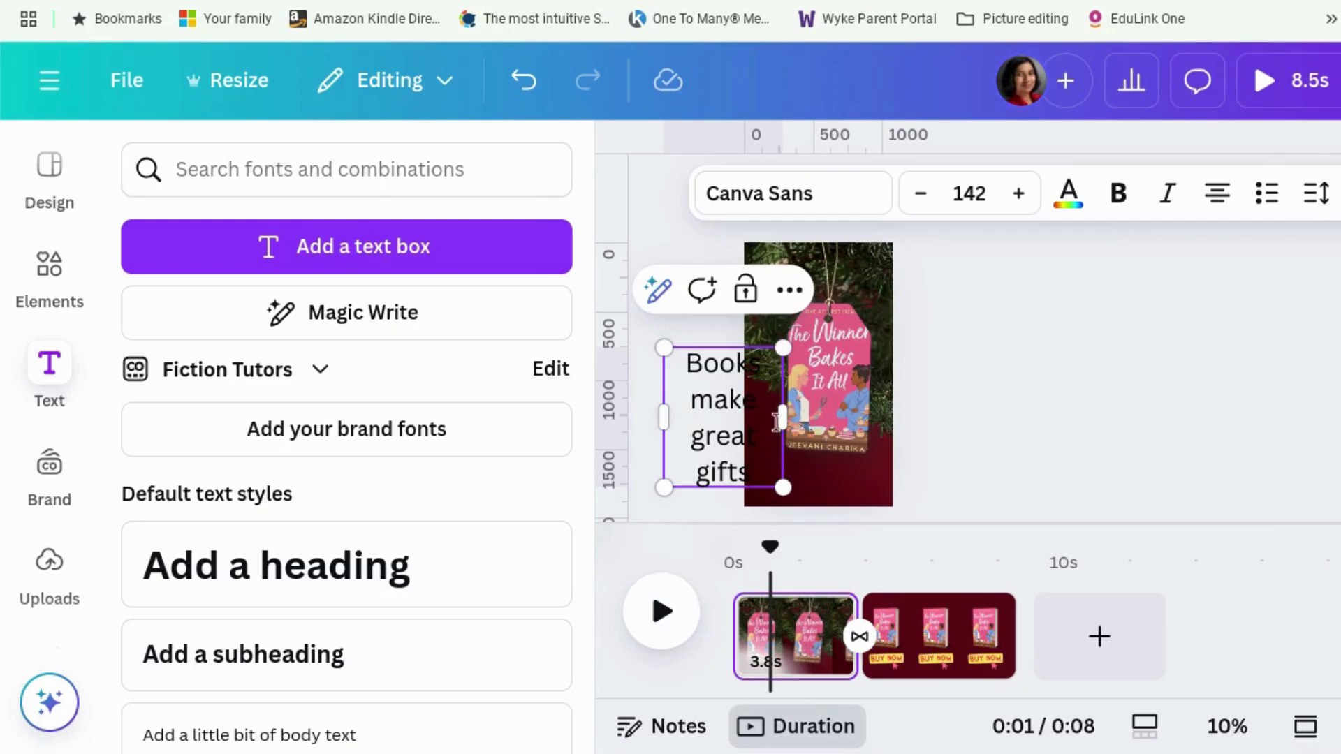
- Make the 'Books make great gifts' text yellow in the Open Sauce font
left_click_drag(777, 472, 681, 394)
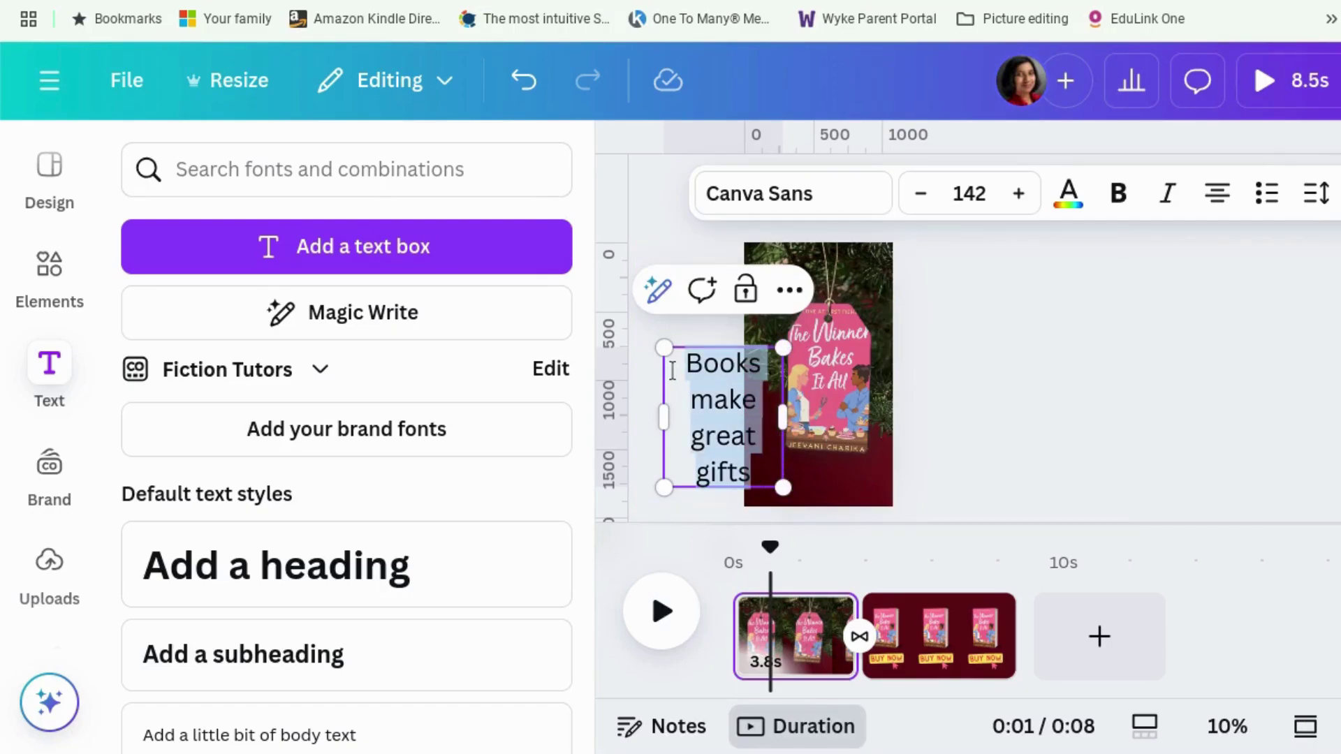
left_click(1069, 194)
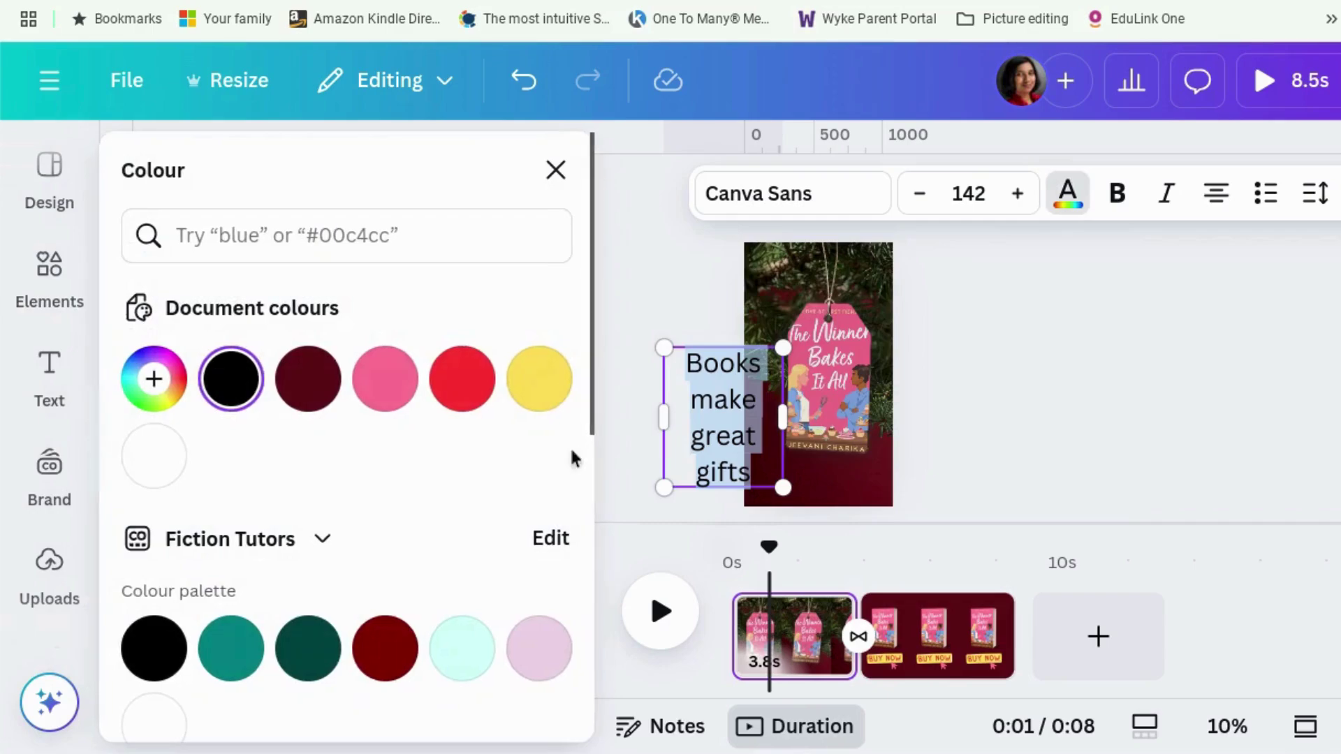
left_click(559, 403)
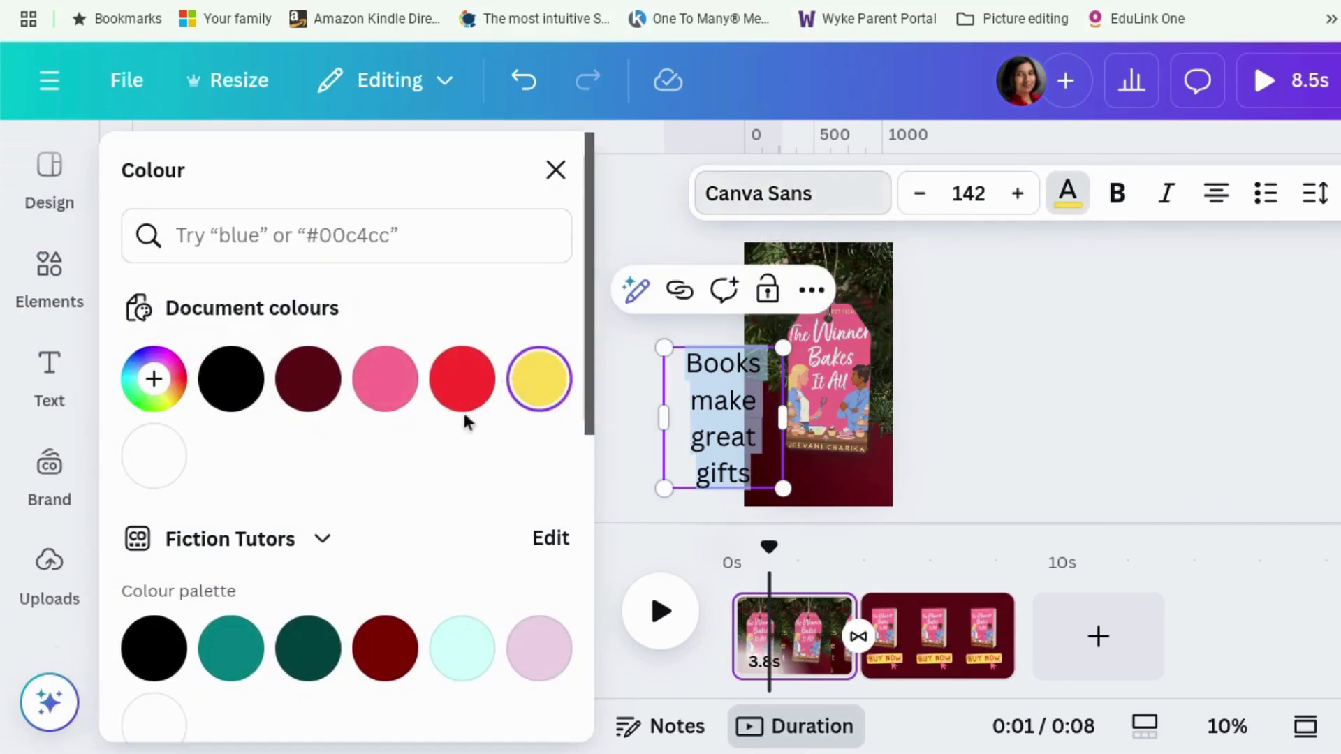
left_click(802, 200)
scroll(429, 437, "down", 1)
scroll(431, 436, "down", 4)
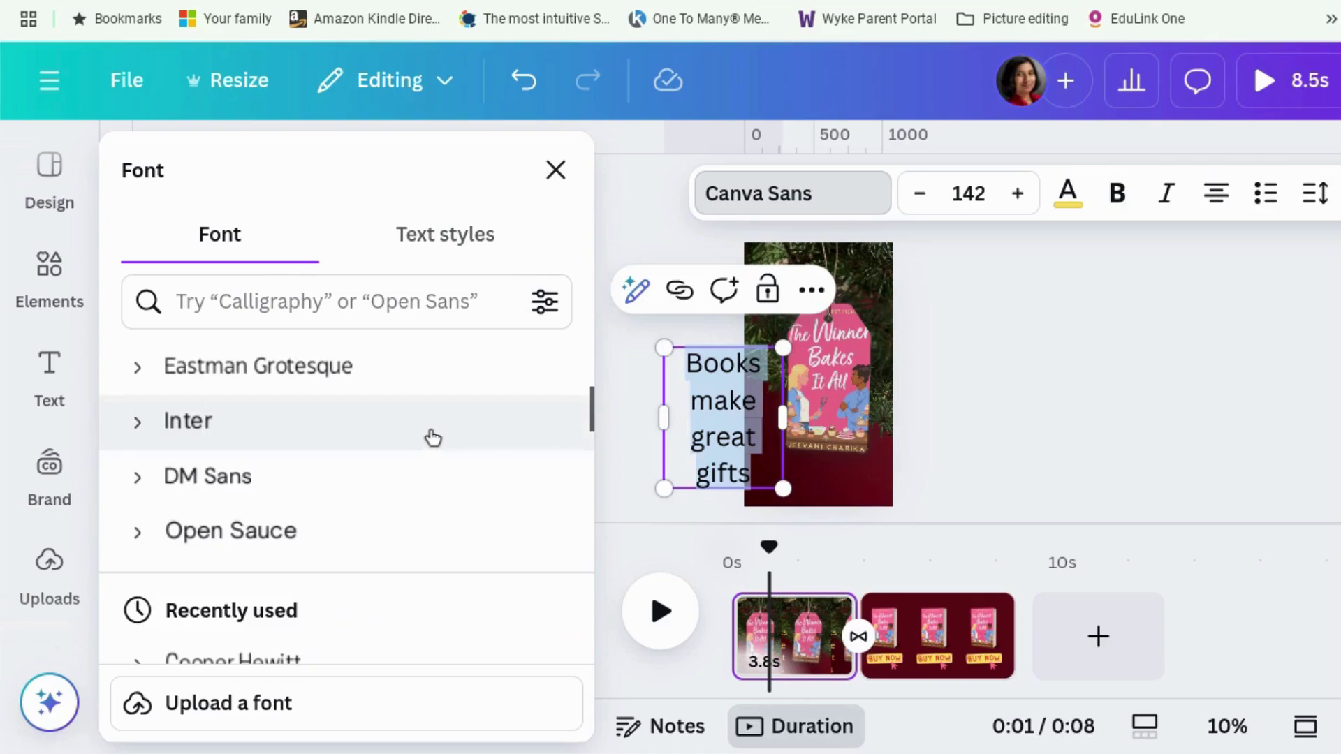
scroll(433, 438, "down", 3)
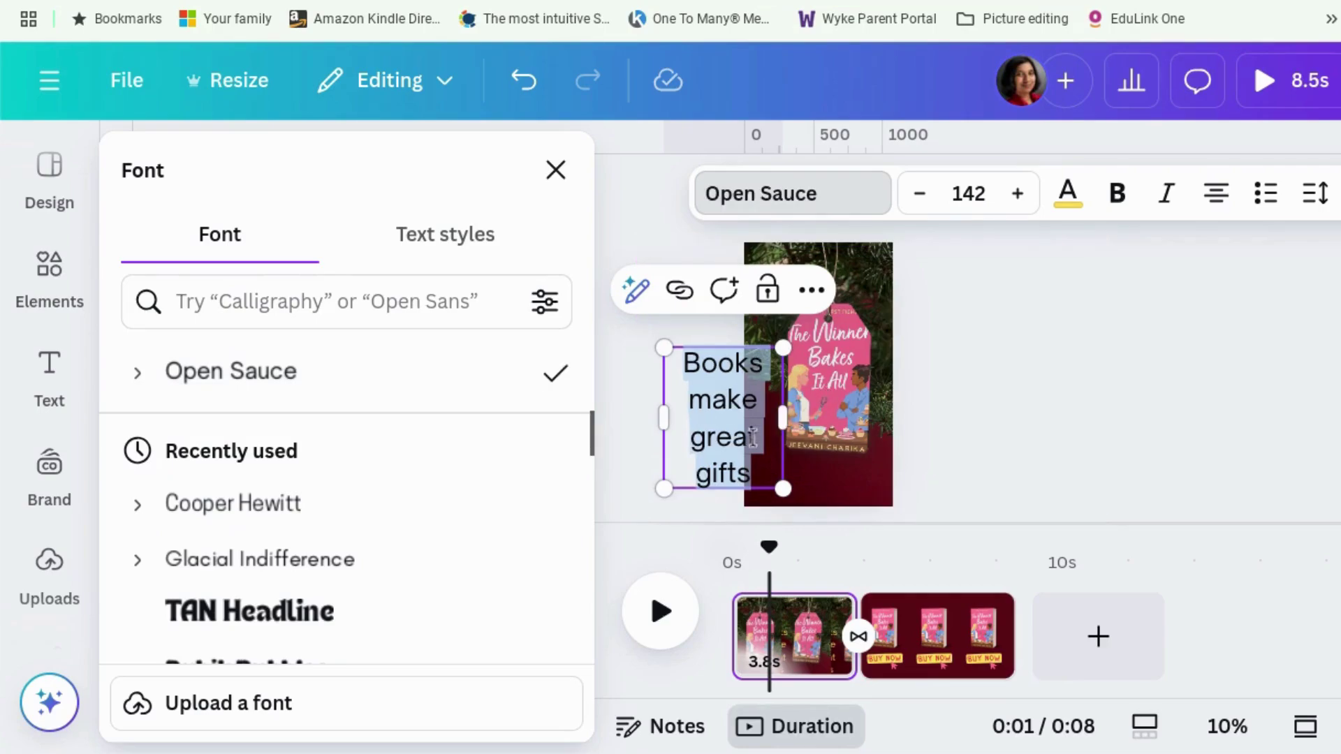
key("Escape")
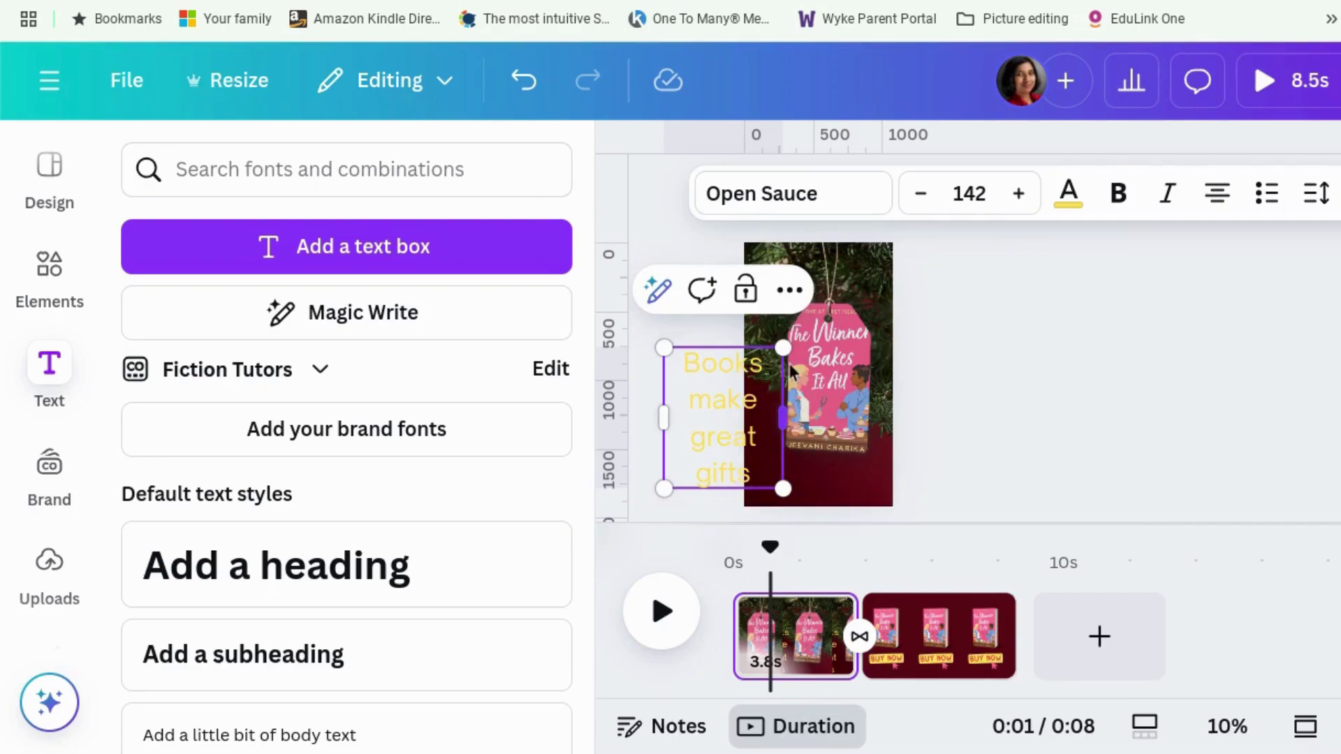
- Enlarge the text to size 179, with 'Books make' at the top and 'great gifts' at the bottom
left_click(1117, 412)
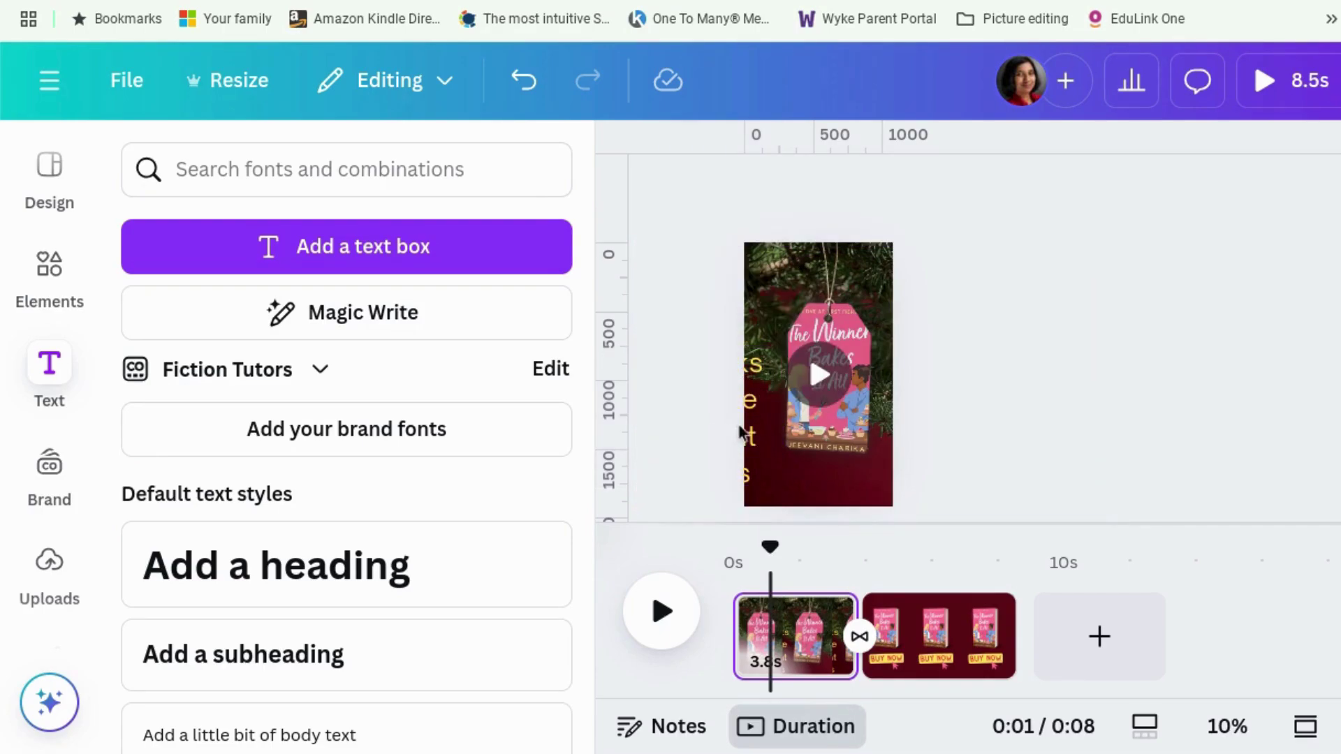
left_click_drag(745, 430, 849, 311)
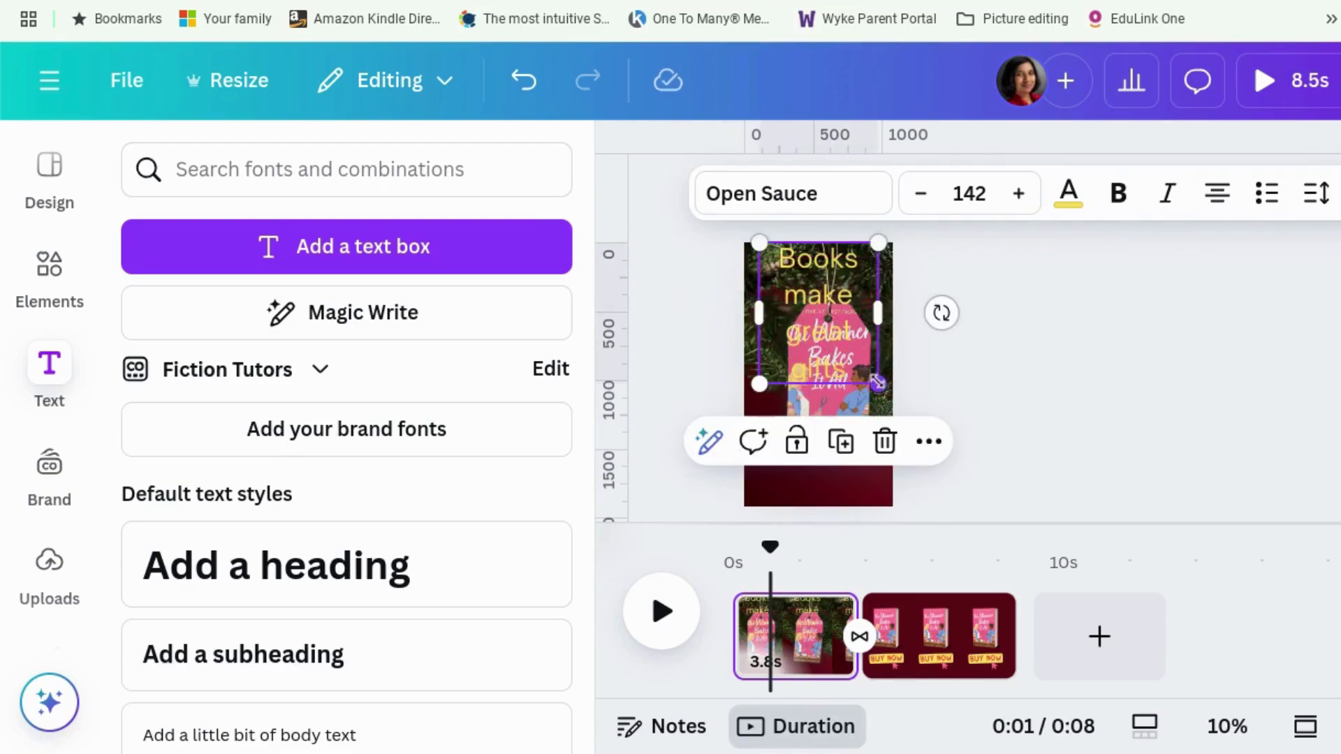
left_click_drag(878, 384, 908, 419)
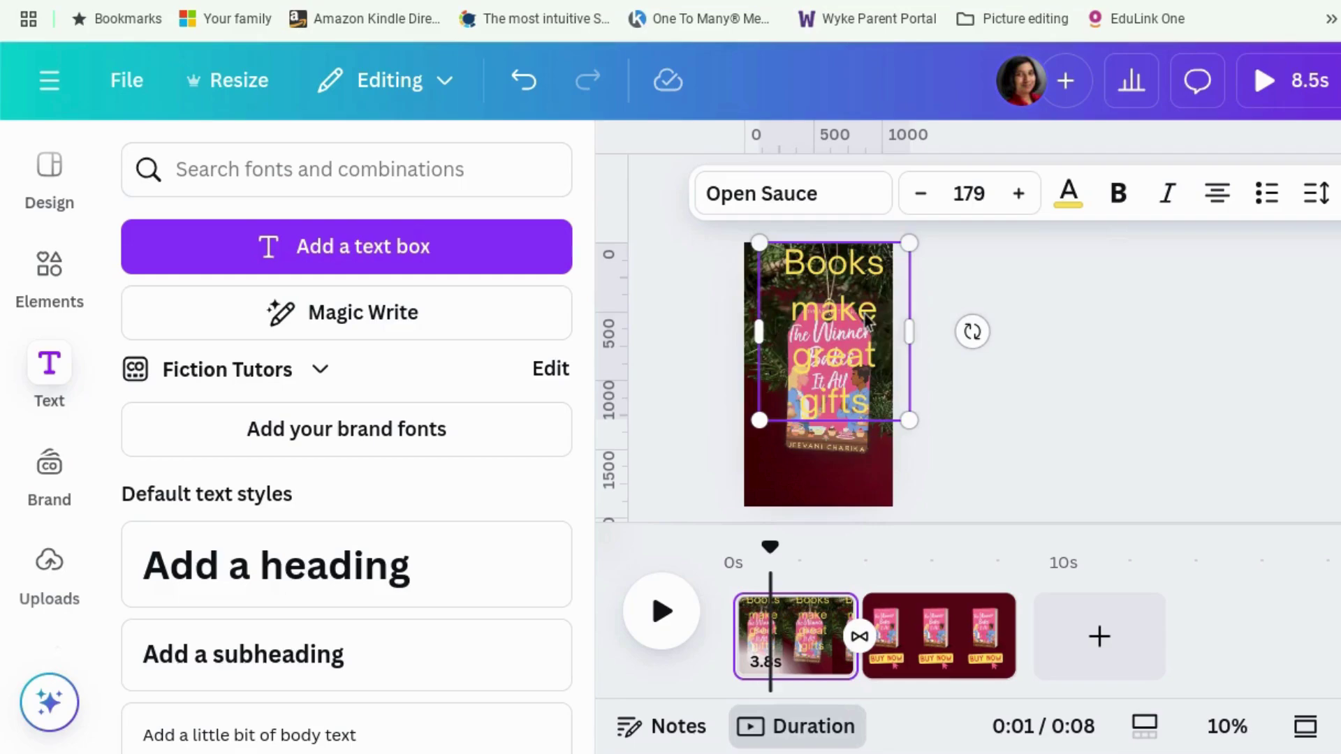
left_click_drag(868, 322, 847, 311)
left_click(872, 370)
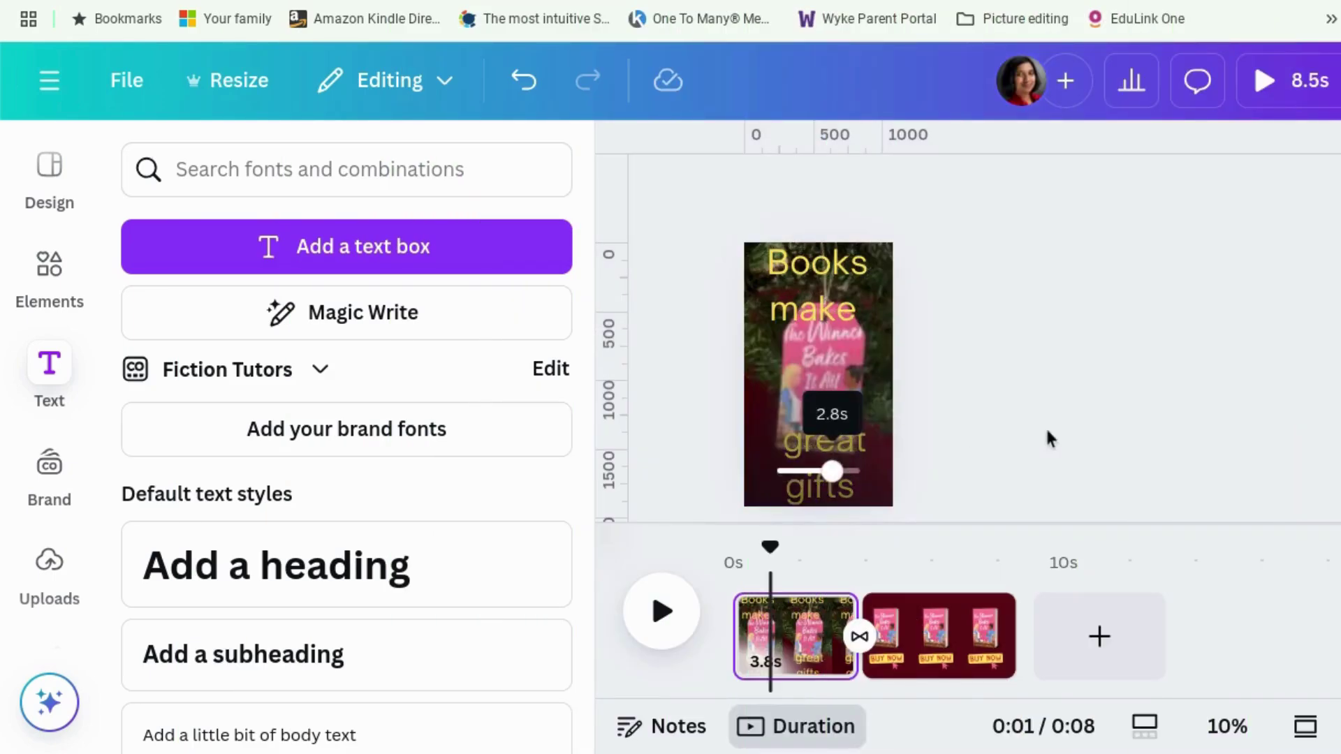
left_click(852, 305)
left_click(819, 288)
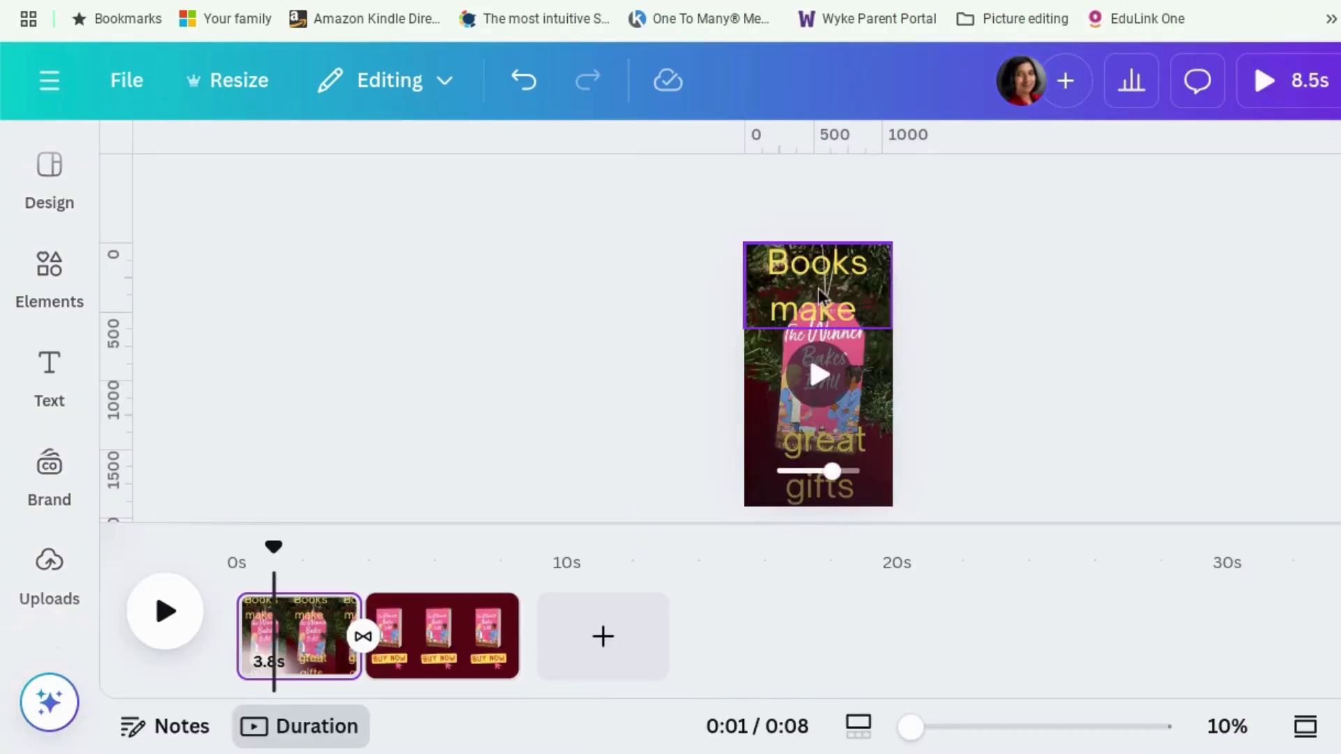
- Give the 'Books make' and 'great gifts' text boxes the Merge animation, on enter only
left_click(807, 465, "shift")
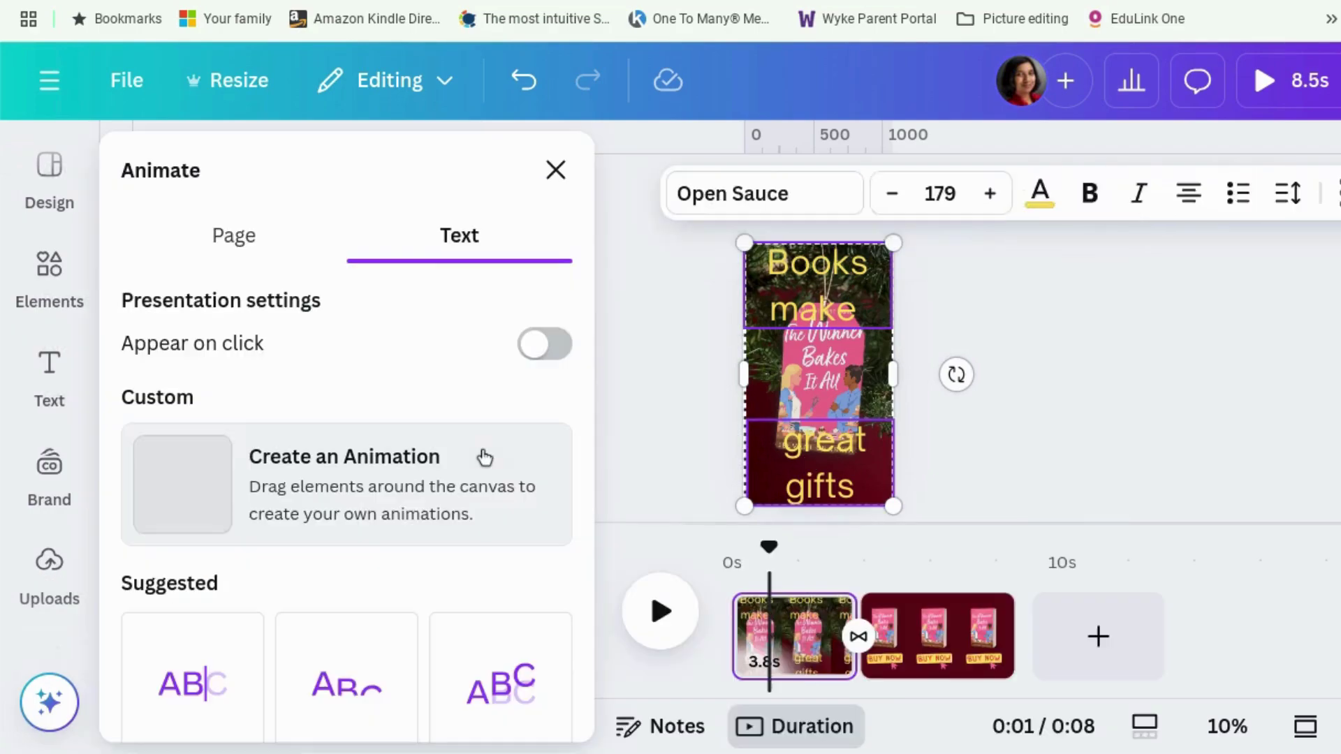
scroll(485, 458, "down", 3)
scroll(485, 458, "down", 3)
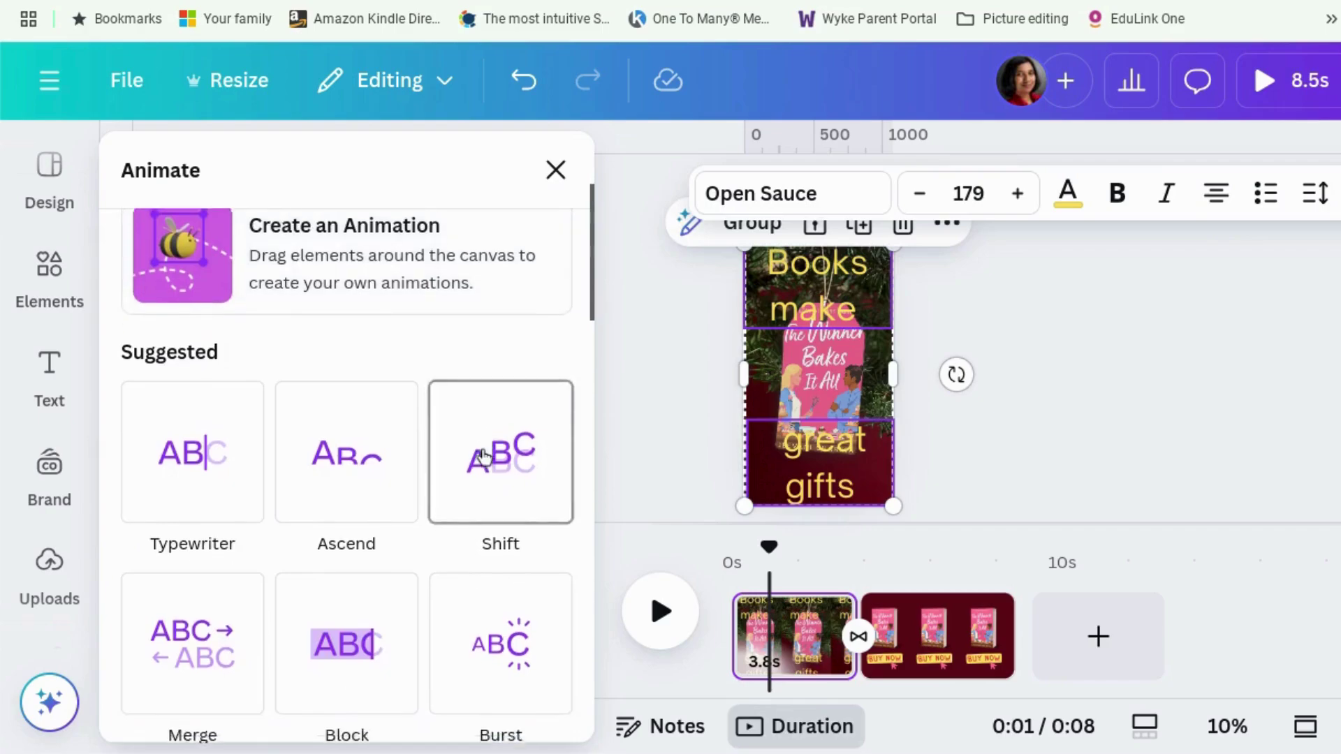
left_click(179, 487)
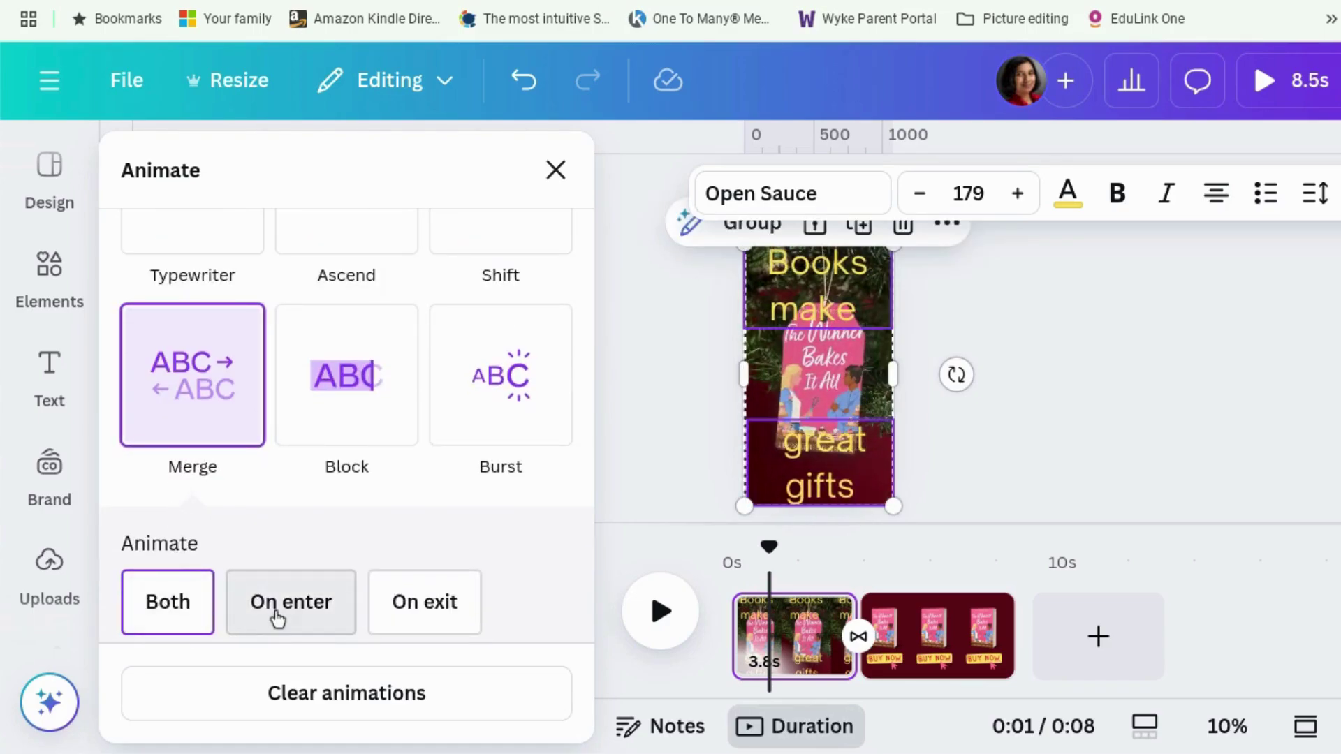
left_click(276, 611)
left_click(1107, 354)
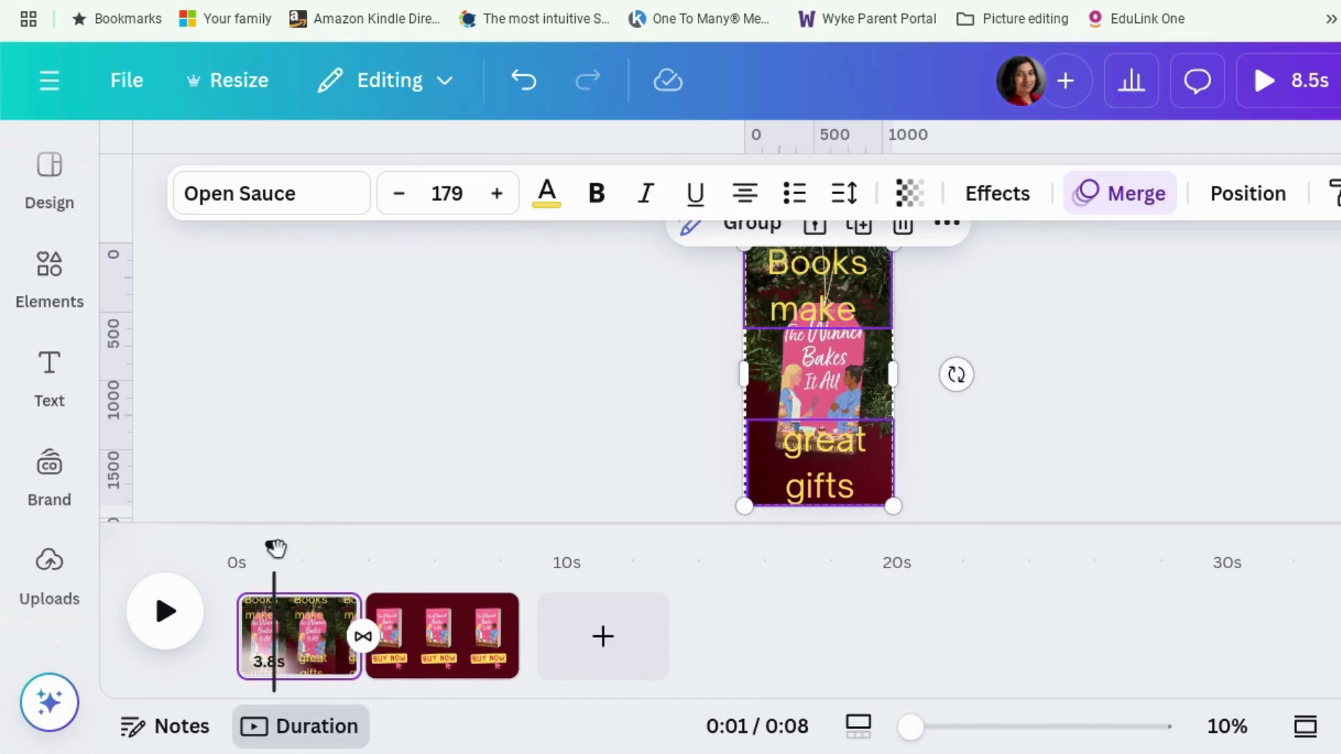
- Preview the 8.5-second ad full screen from 0s, then open the Share this design panel
left_click_drag(269, 549, 244, 548)
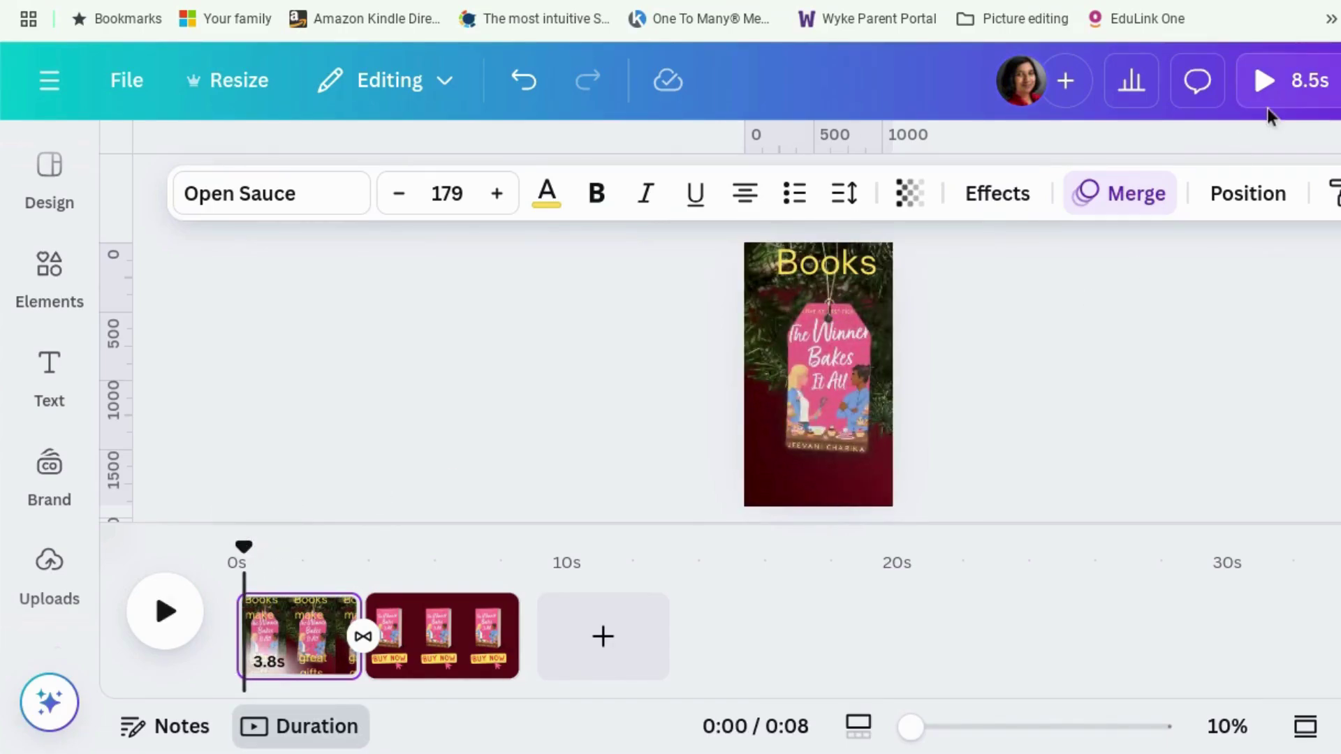
left_click(1285, 88)
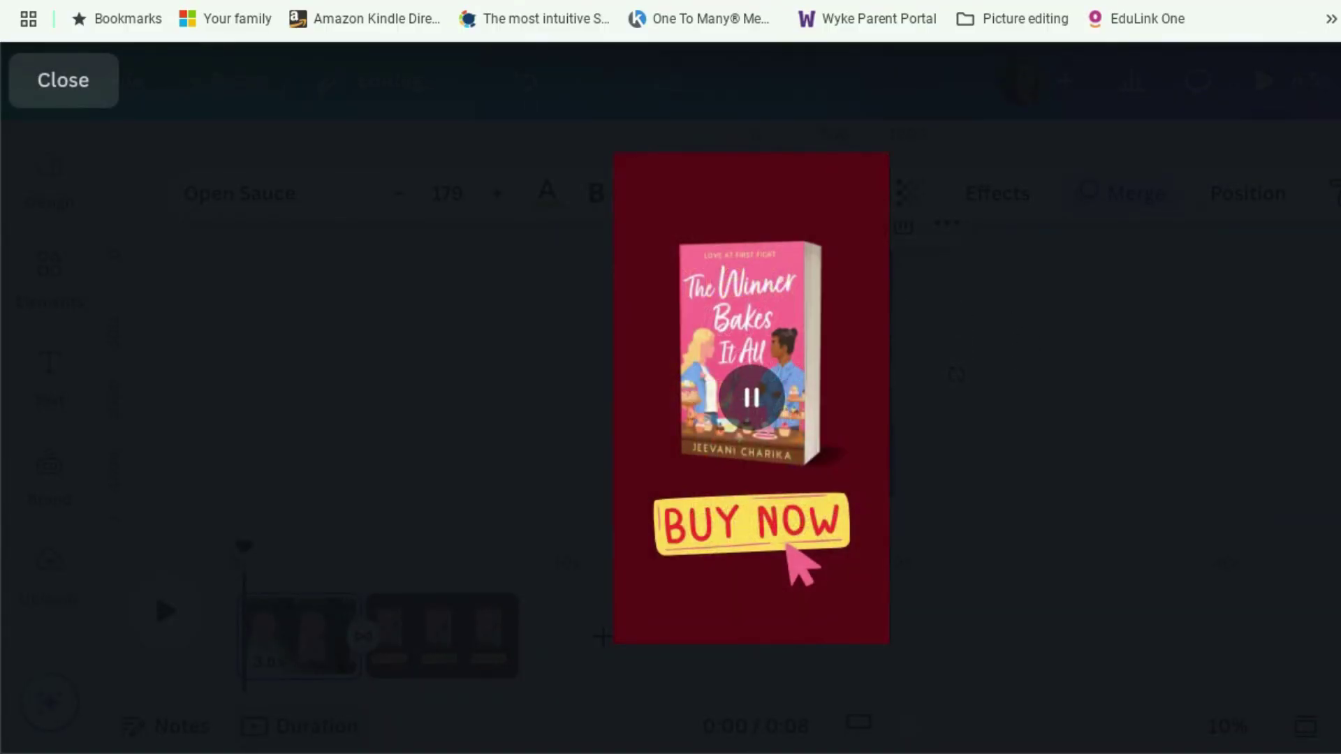
left_click(68, 96)
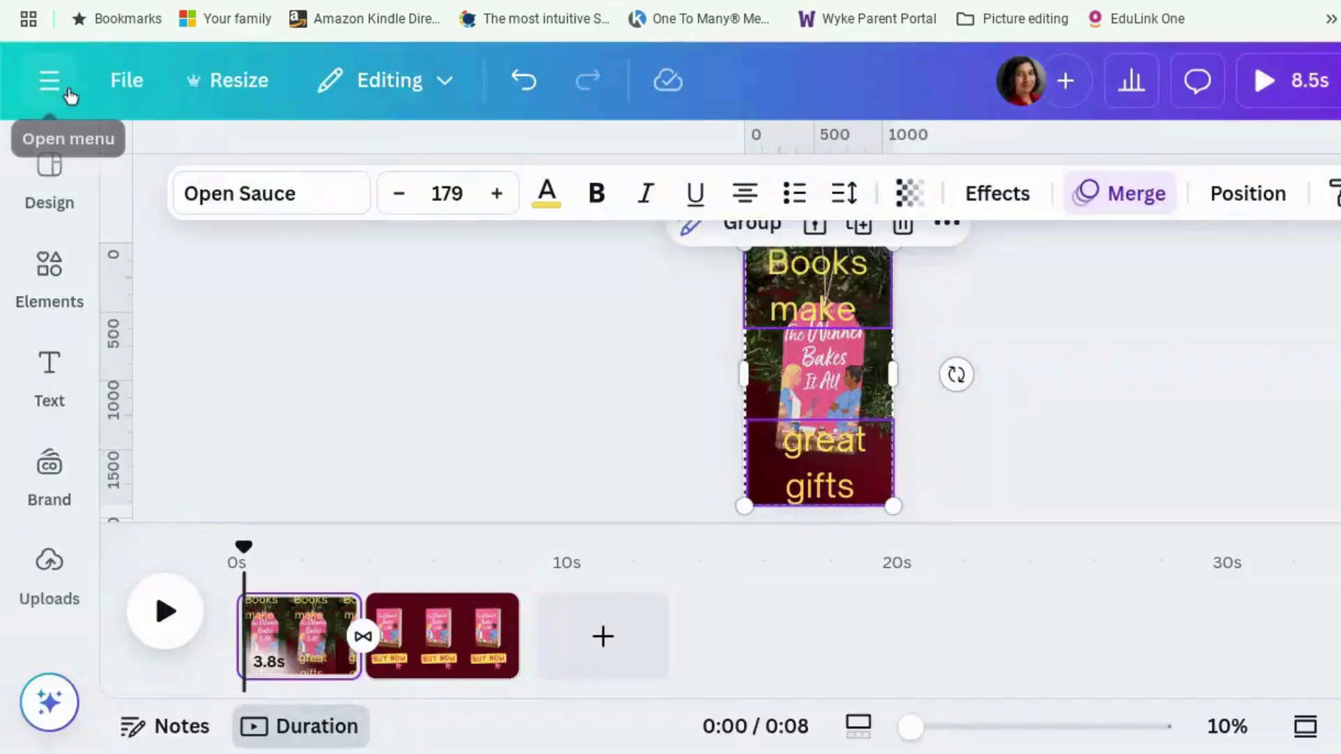
left_click(363, 448)
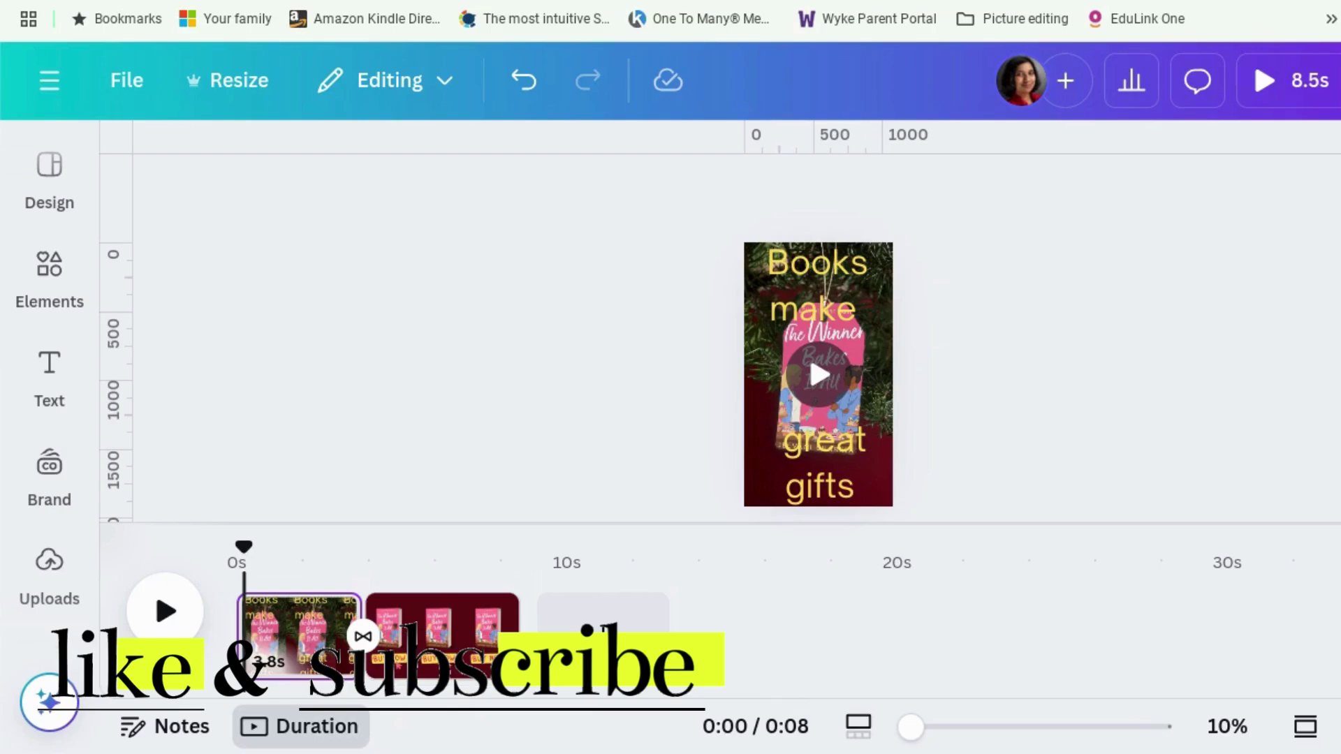
left_click(1337, 80)
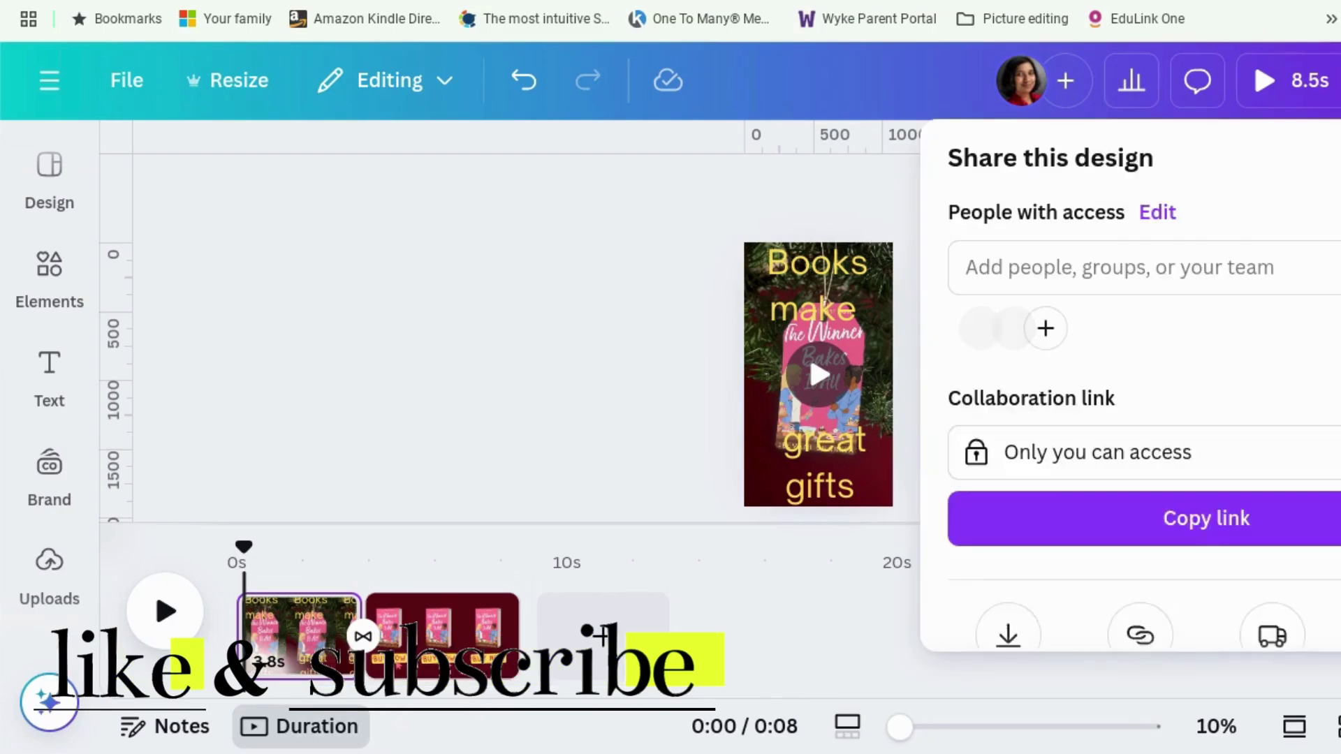